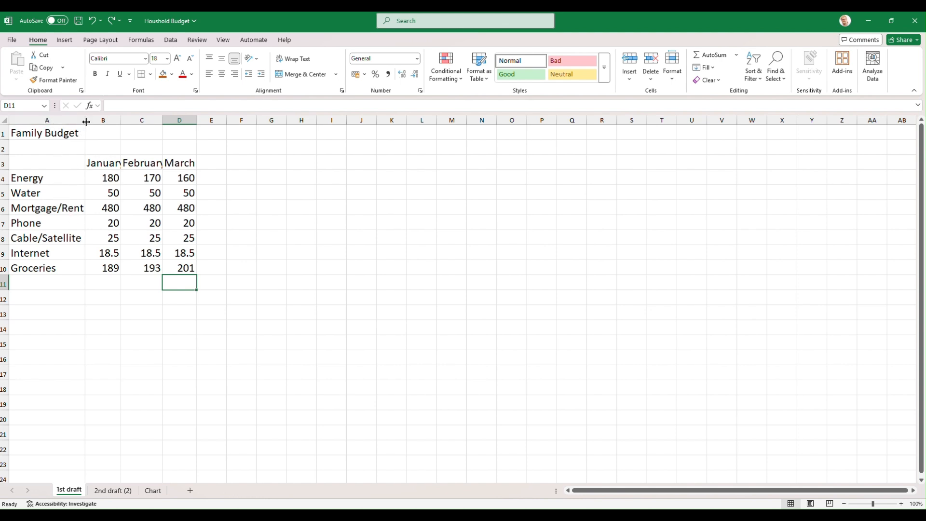
# - Widen column A slightly and auto-fit columns B and C so the January and February headings fit
pyautogui.moveTo(86, 121); pyautogui.dragTo(86, 121)
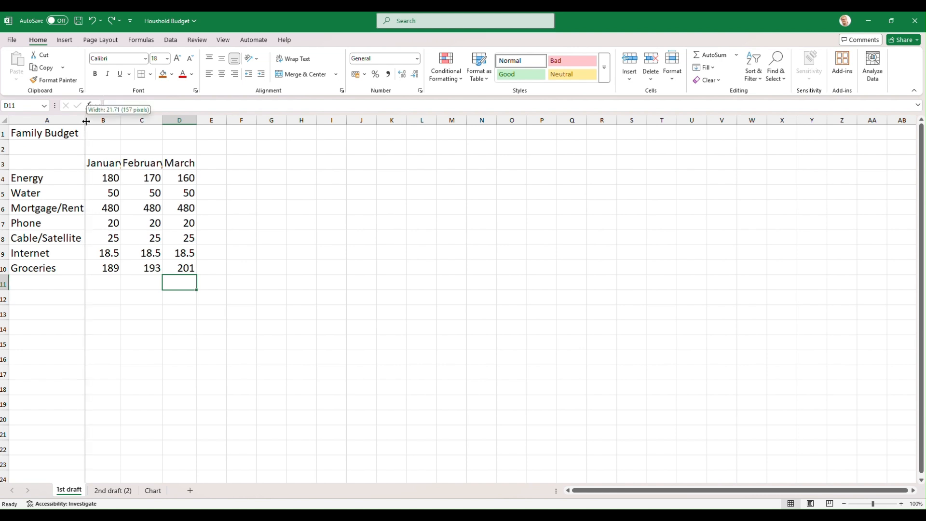
pyautogui.doubleClick(86, 121)
pyautogui.doubleClick(86, 121)
pyautogui.doubleClick(86, 121)
pyautogui.doubleClick(86, 121)
pyautogui.doubleClick(86, 121)
pyautogui.click(86, 121)
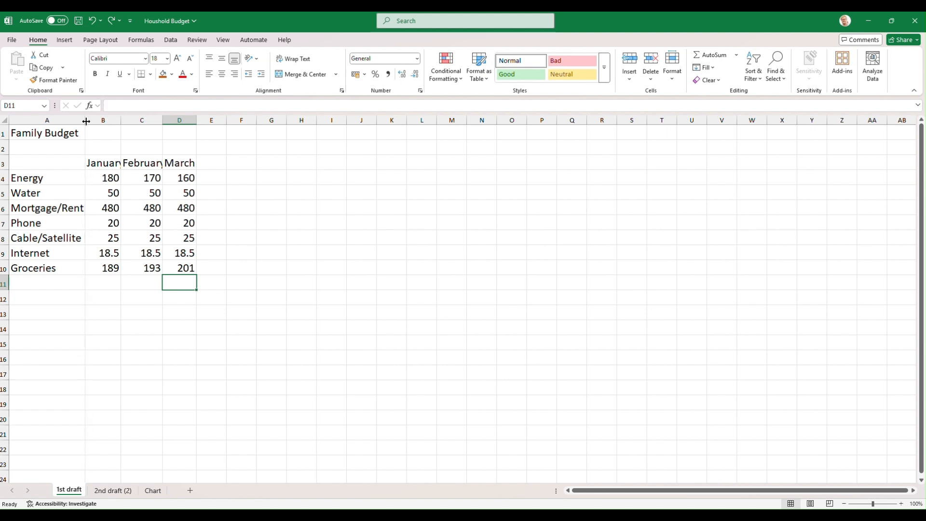
pyautogui.click(85, 121)
pyautogui.moveTo(87, 121)
pyautogui.mouseDown()
pyautogui.moveTo(112, 121)
pyautogui.moveTo(96, 122)
pyautogui.mouseUp()
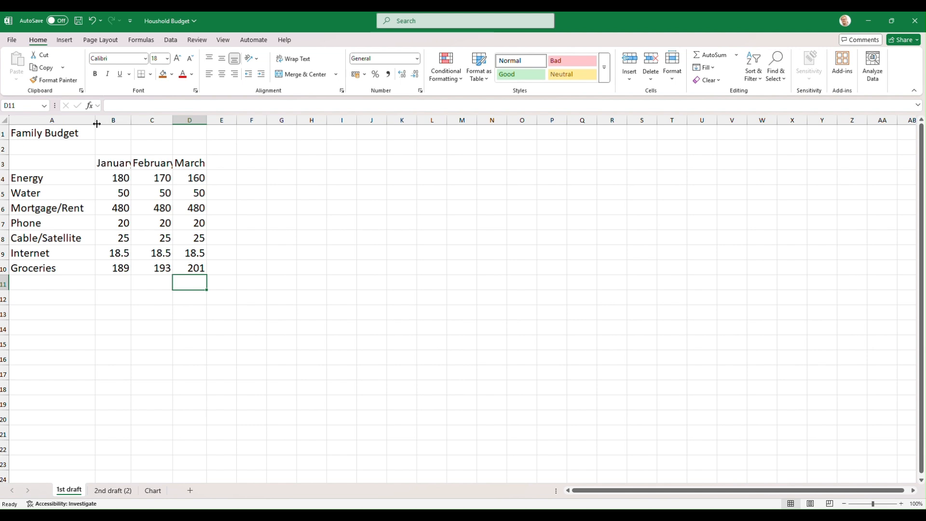
pyautogui.doubleClick(131, 121)
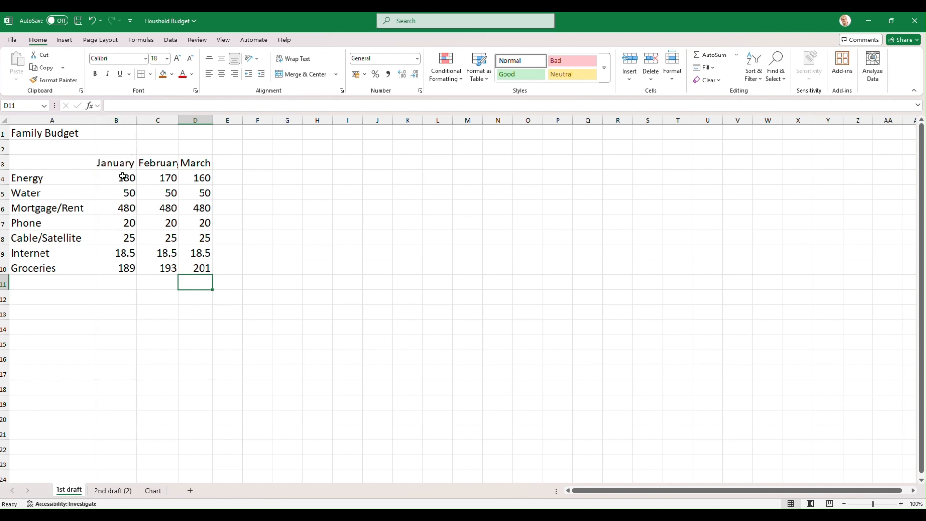
pyautogui.doubleClick(178, 119)
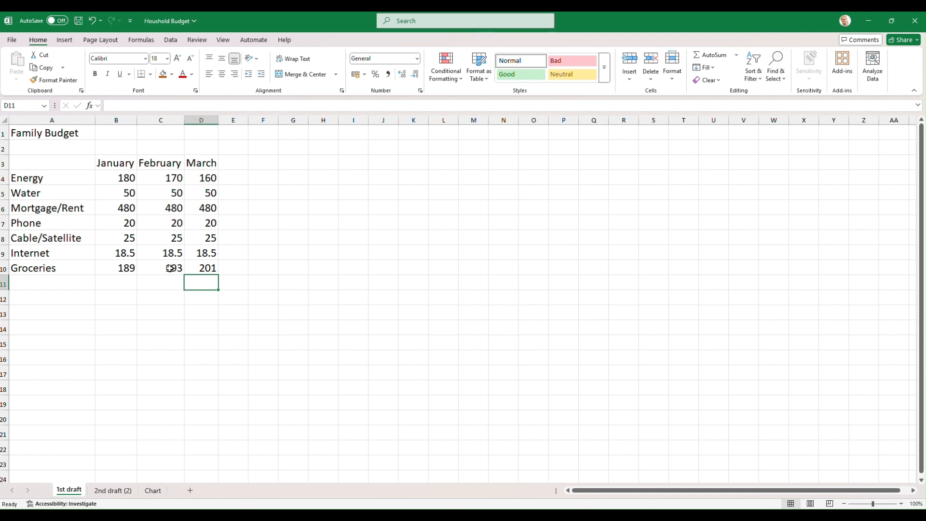
# - Enter the formula =B4+C4+D4 in E4 to total the Energy costs for the three months
pyautogui.click(234, 179)
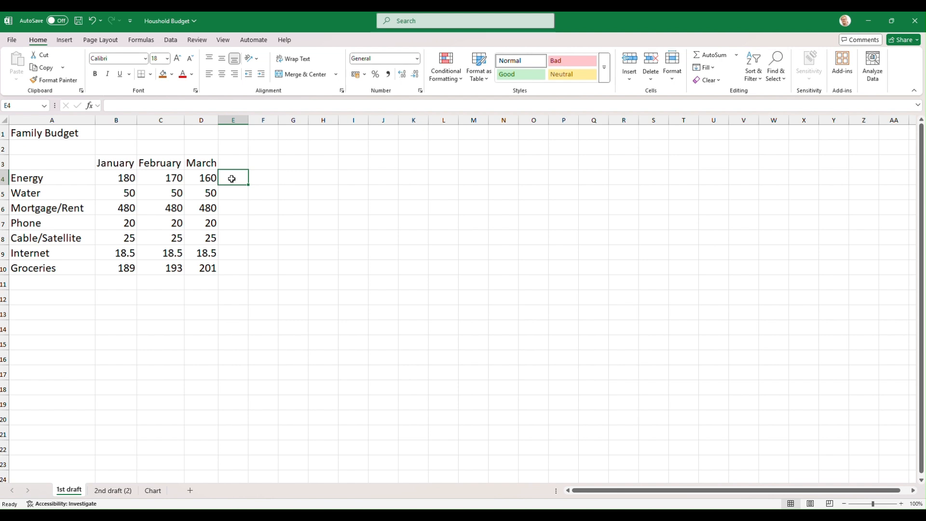
pyautogui.doubleClick(232, 179)
pyautogui.write('=')
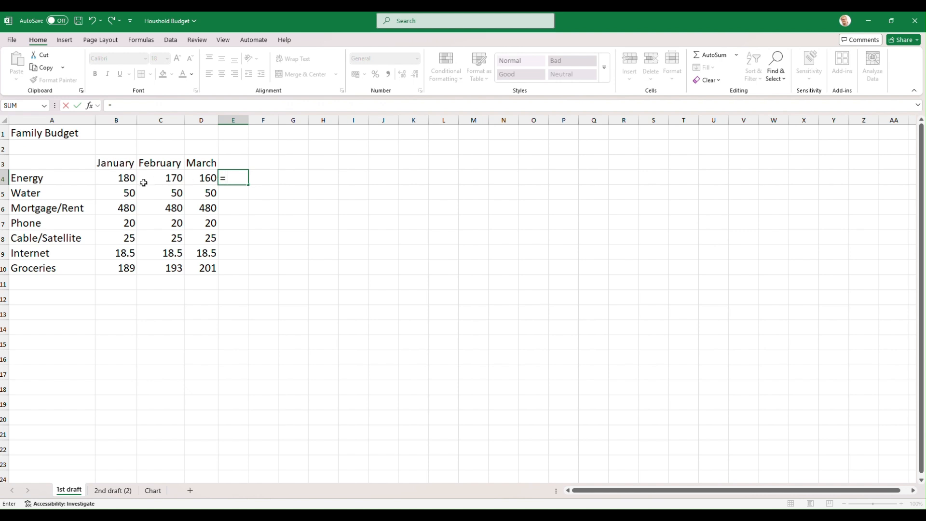
pyautogui.click(127, 178)
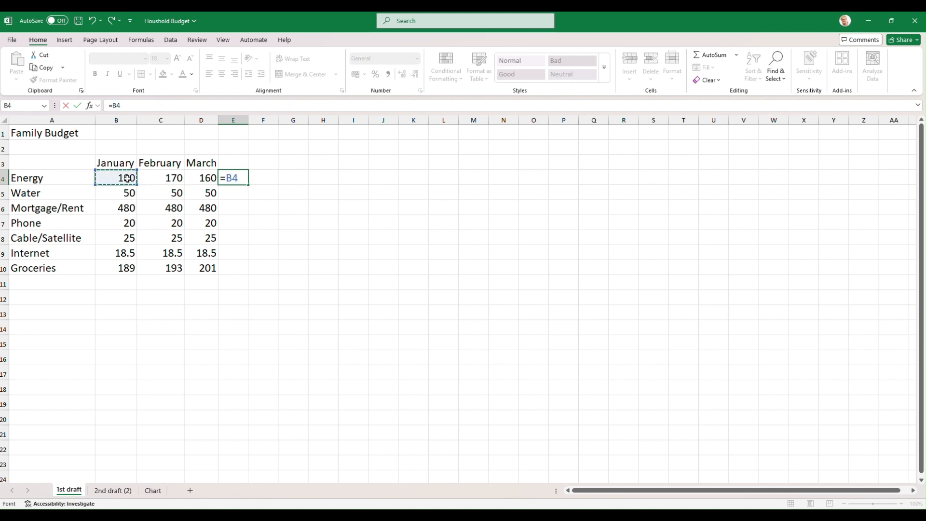
pyautogui.write('+')
pyautogui.press('Left')
pyautogui.press('Left')
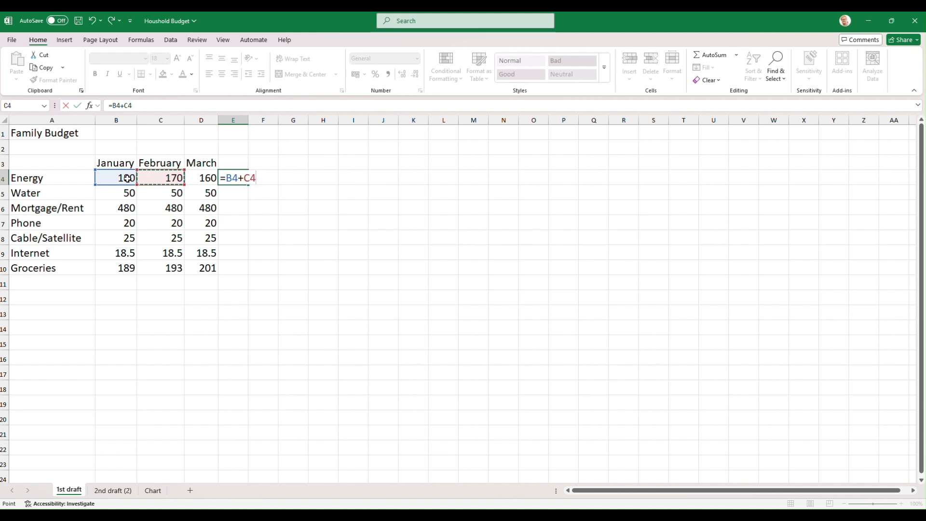
pyautogui.write('+')
pyautogui.press('Left')
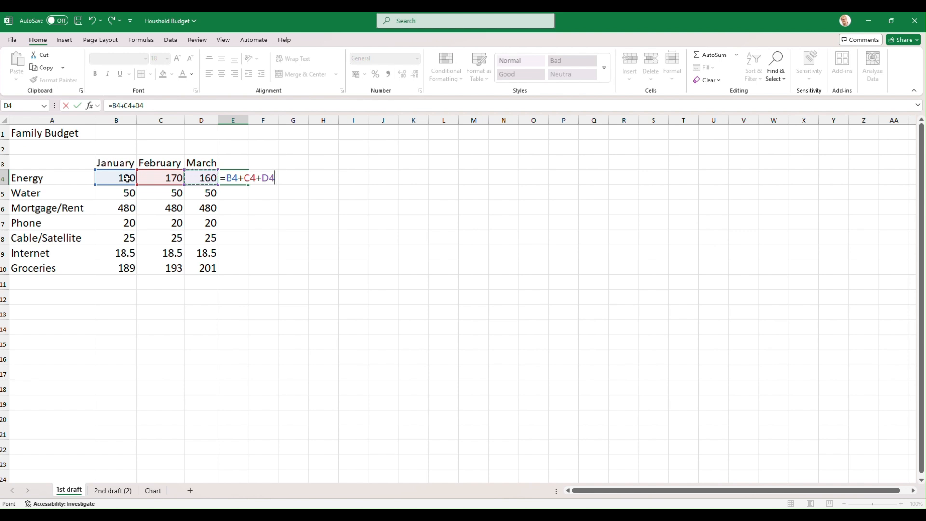
pyautogui.press('Return')
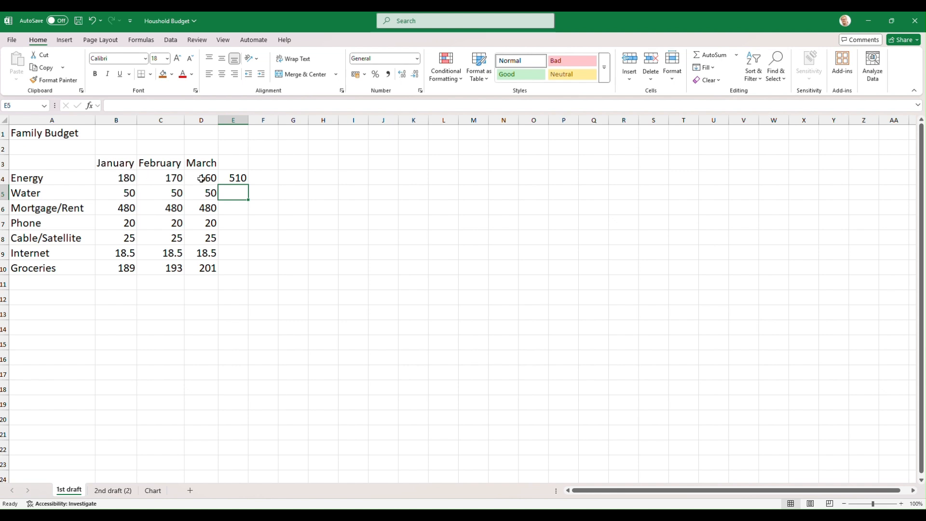
# - Test the Energy total by changing the January amount in B4 to 200, and undo the change
pyautogui.click(125, 178)
pyautogui.write('200')
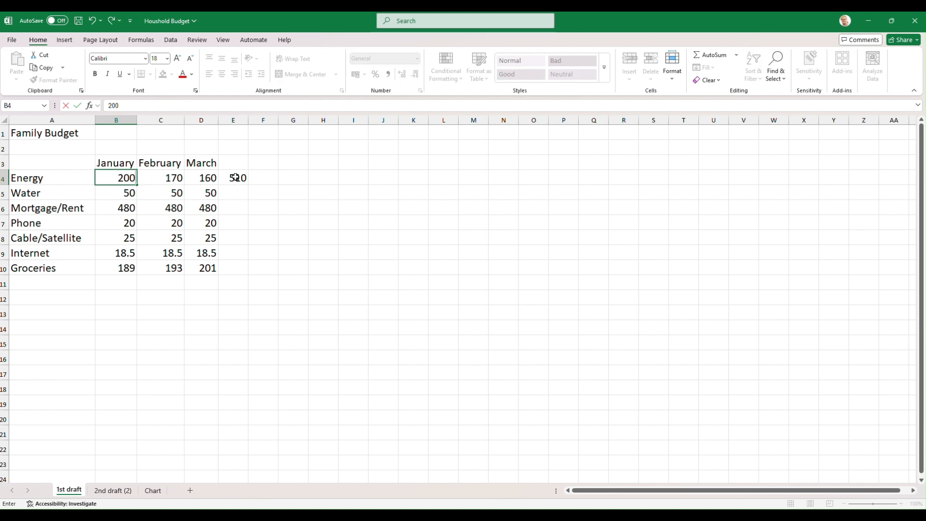
pyautogui.press('Return')
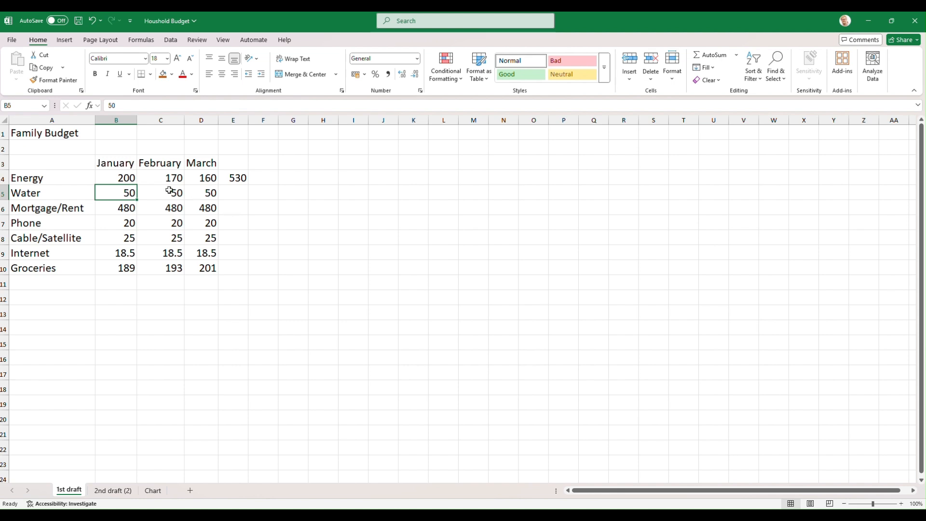
pyautogui.hotkey('ctrl', 'z')
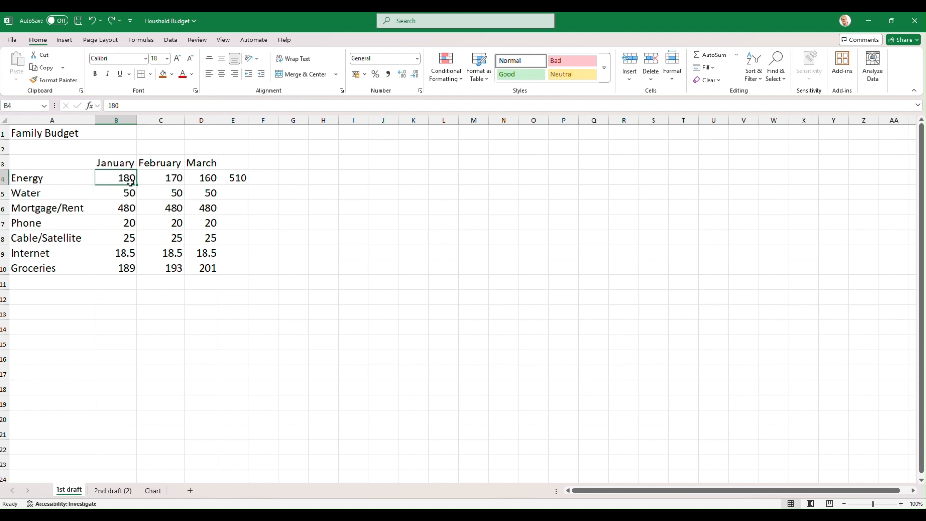
pyautogui.press('Down')
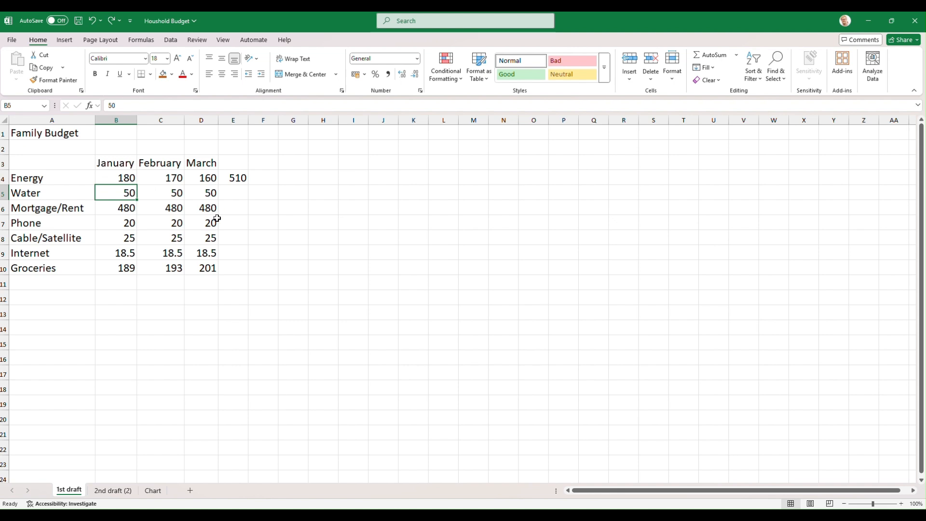
# - Total the Water row in E5 by applying AutoSum to B5:D5
pyautogui.click(235, 194)
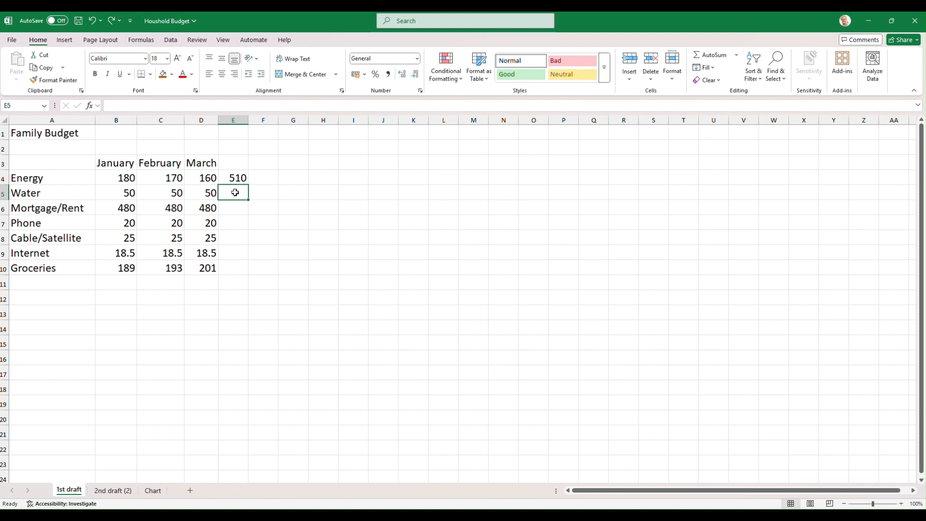
pyautogui.moveTo(235, 192); pyautogui.dragTo(126, 192)
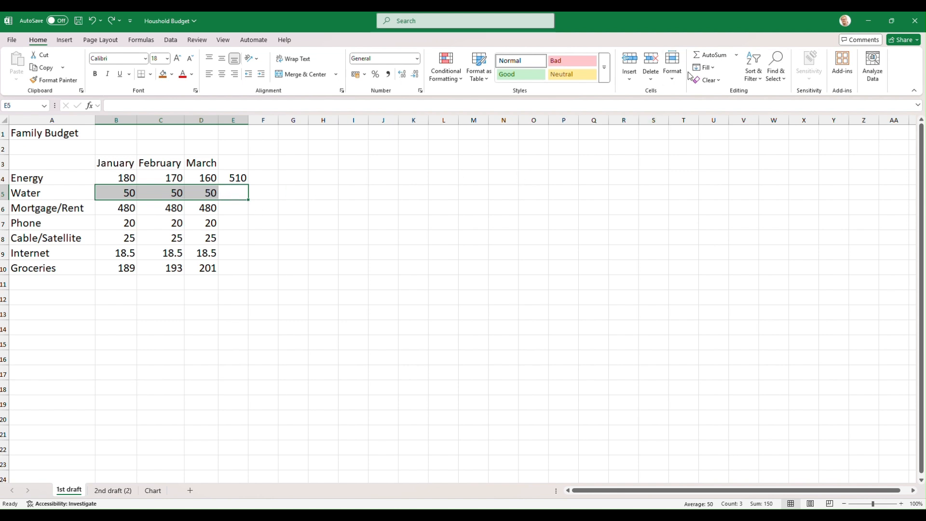
pyautogui.click(714, 58)
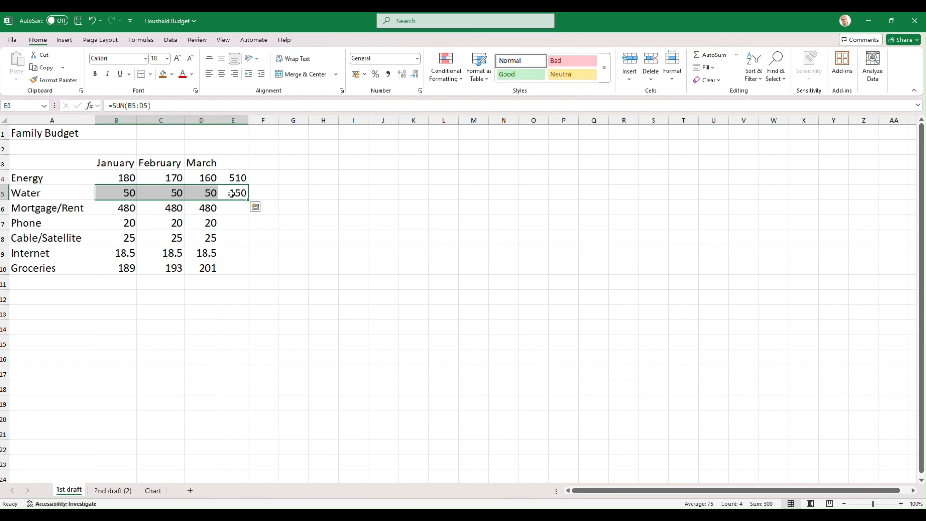
# - Test the Water total by changing the February amount in C5 to 100, and undo the change
pyautogui.click(172, 194)
pyautogui.write('50')
pyautogui.press('BackSpace')
pyautogui.press('BackSpace')
pyautogui.write('100')
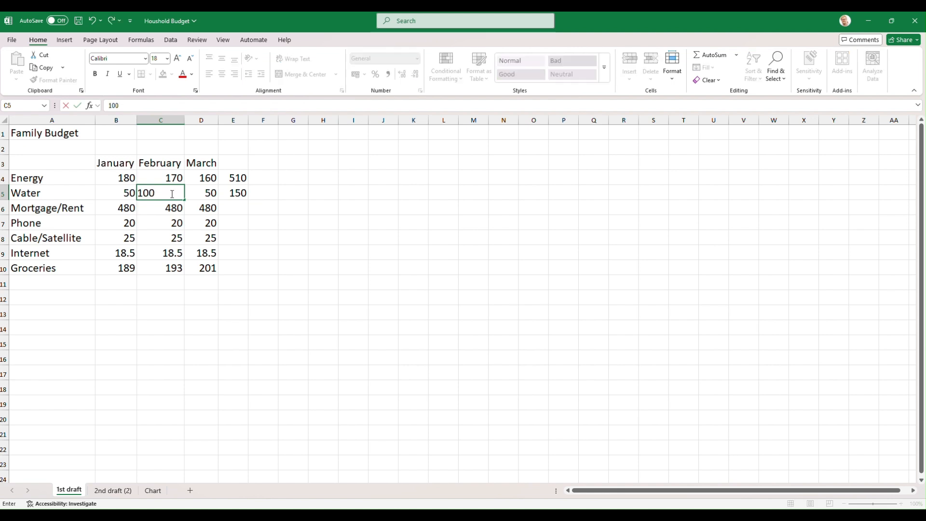
pyautogui.press('Return')
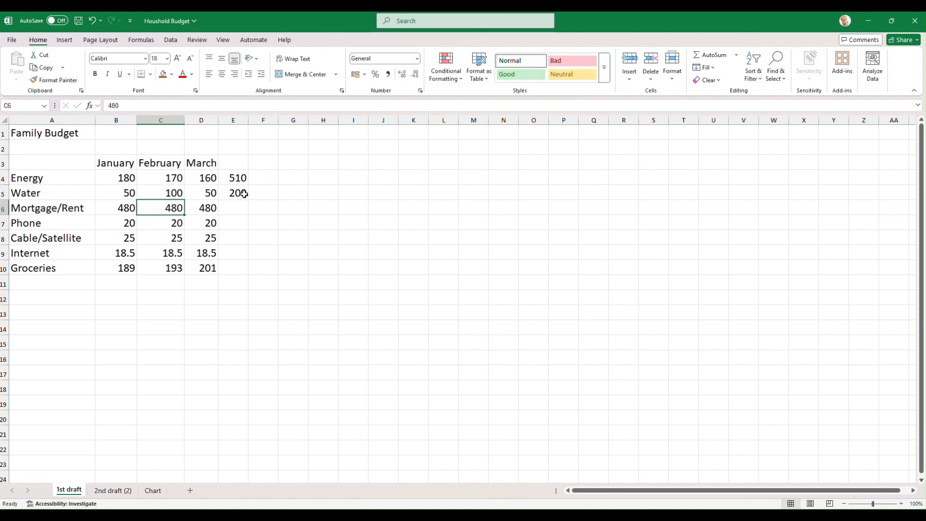
pyautogui.hotkey('ctrl', 'z')
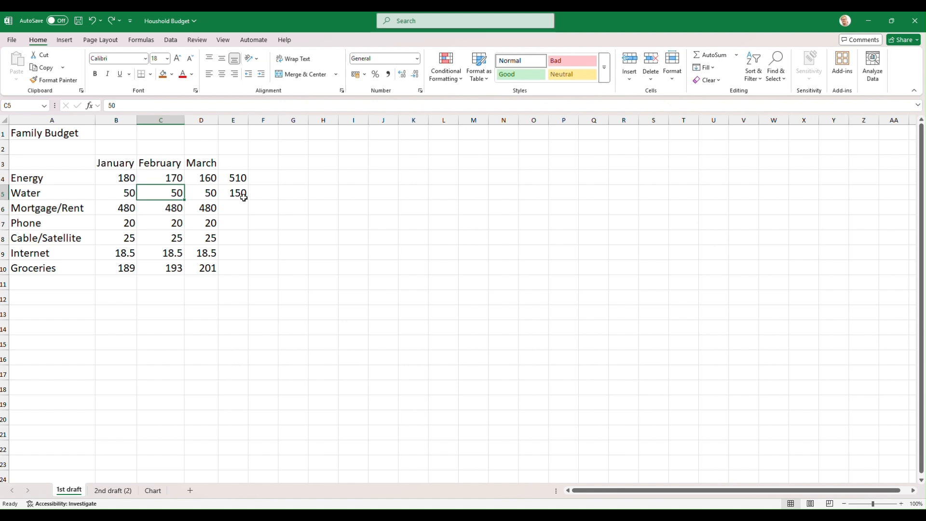
# - Total the Mortgage/Rent row in E6 by applying AutoSum to B6:D6
pyautogui.click(273, 208)
pyautogui.moveTo(246, 207); pyautogui.dragTo(129, 207)
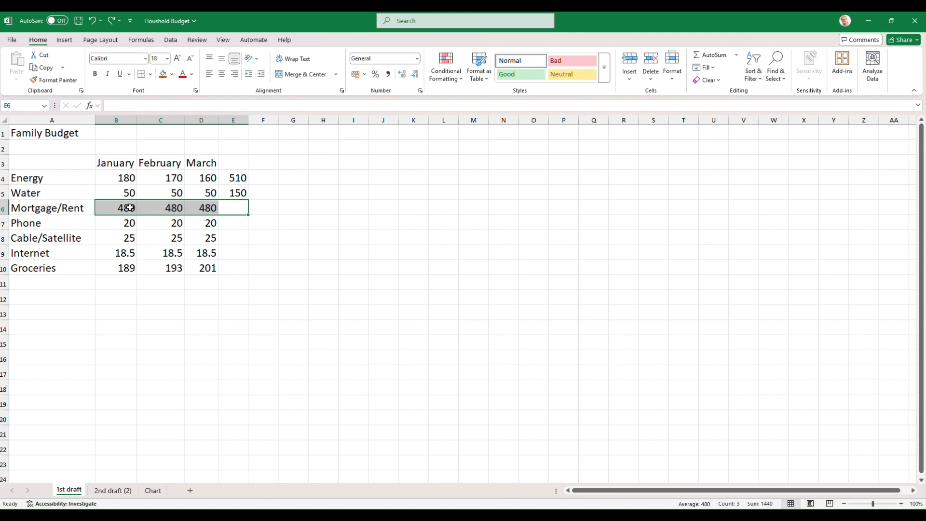
pyautogui.click(708, 54)
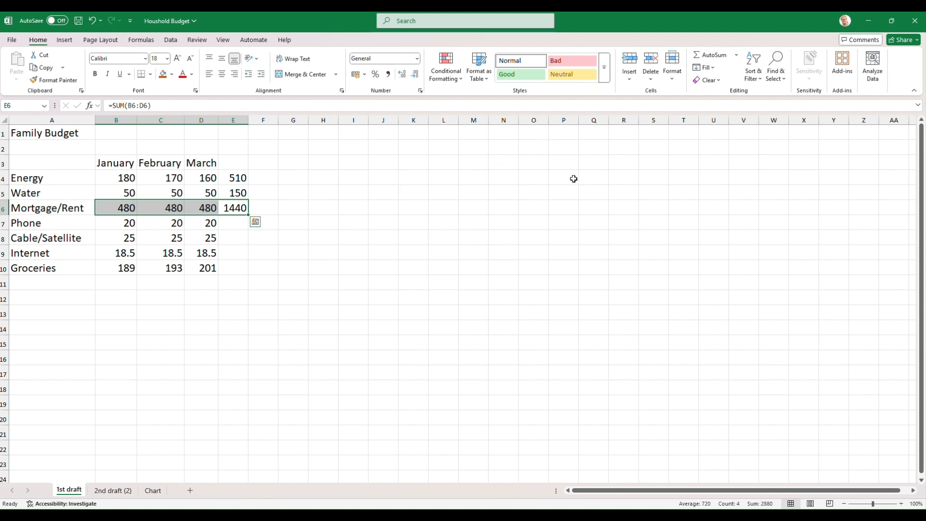
pyautogui.click(298, 224)
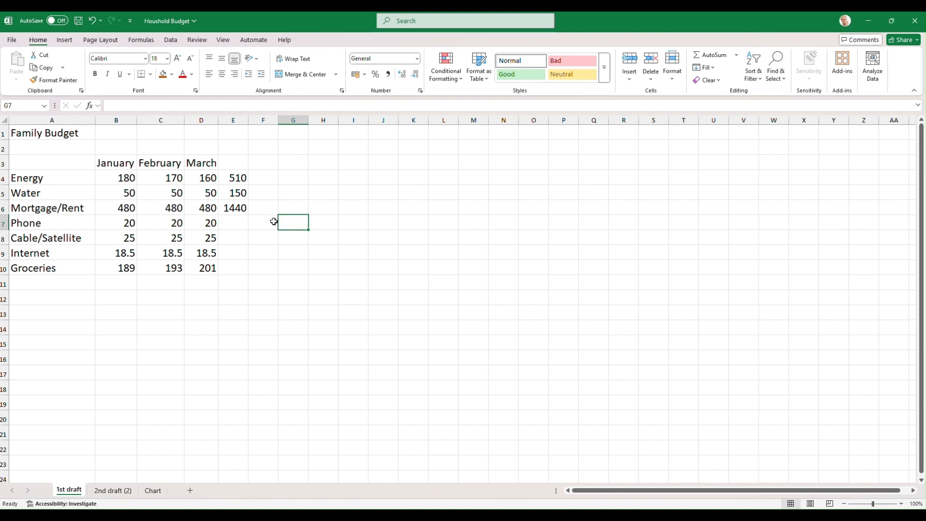
# - Fill the Mortgage/Rent total formula from E6 down through E10 and check the formulas in E6, E7 and E10
pyautogui.click(237, 208)
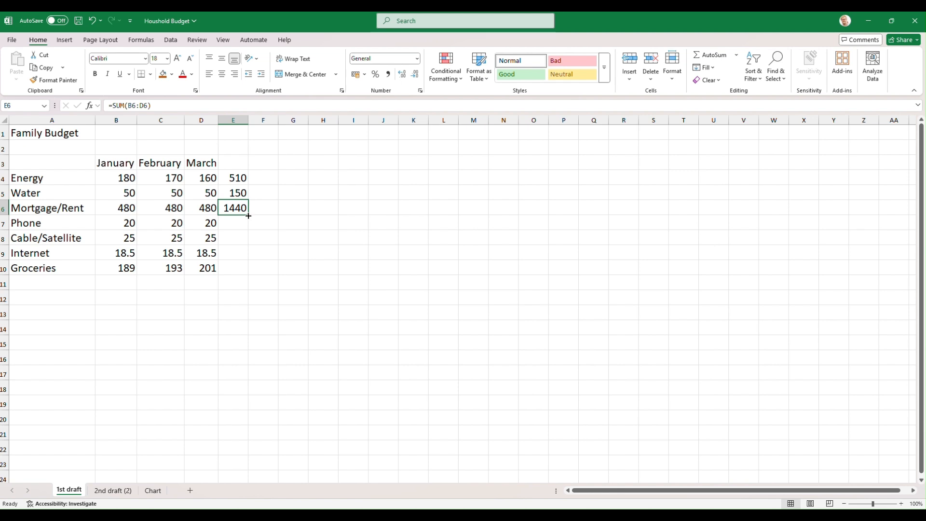
pyautogui.moveTo(248, 215); pyautogui.dragTo(241, 269)
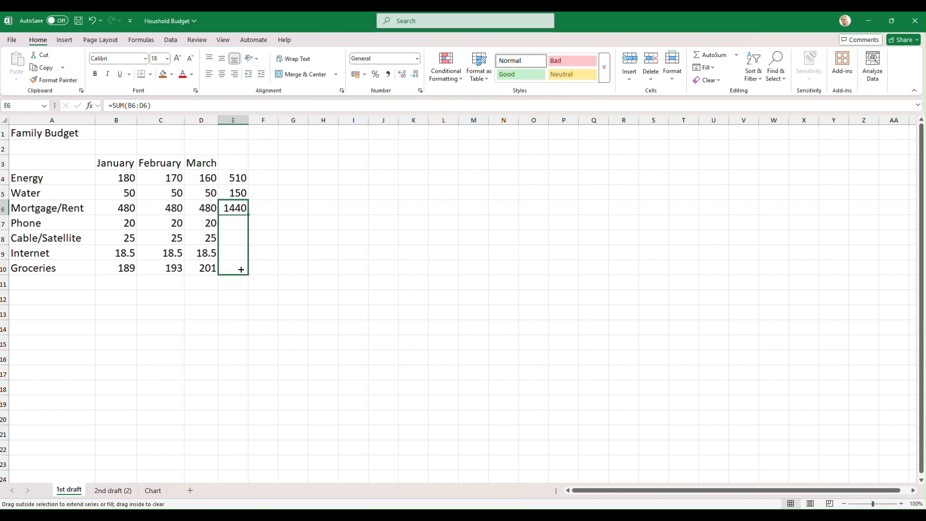
pyautogui.moveTo(241, 269); pyautogui.dragTo(241, 269)
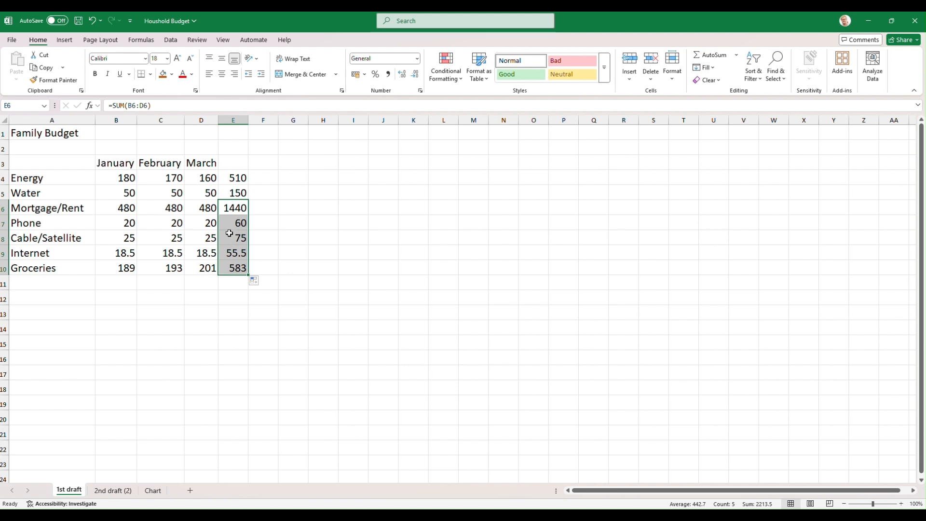
pyautogui.click(237, 207)
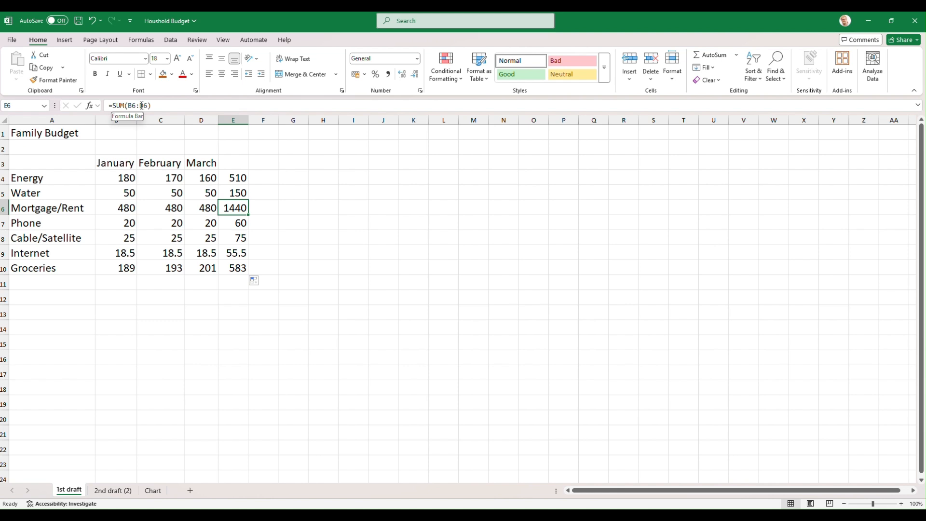
pyautogui.click(240, 223)
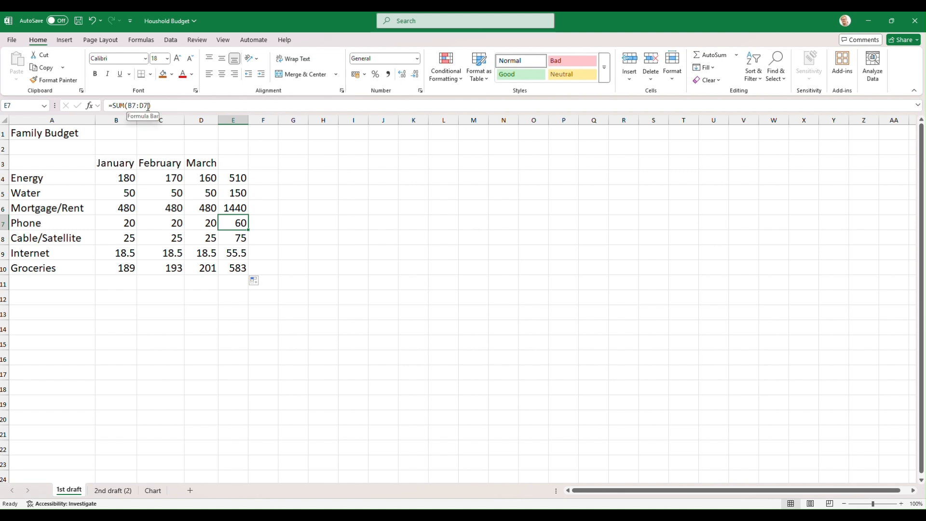
pyautogui.click(237, 267)
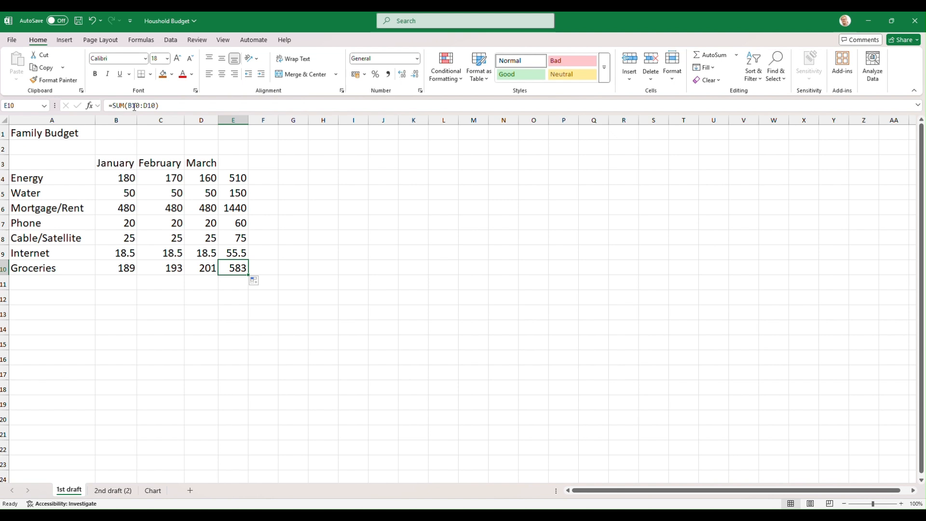
pyautogui.click(241, 208)
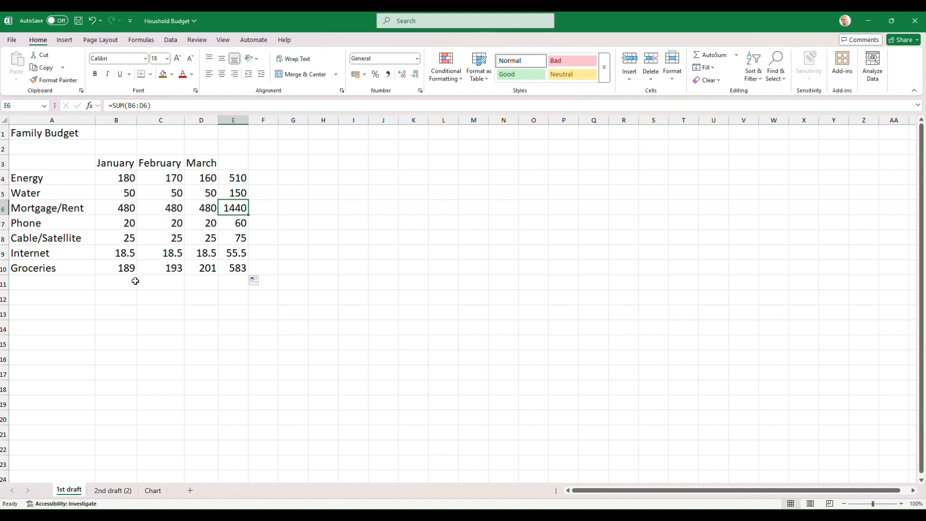
# - Total the January column in B11 by applying AutoSum to B4:B10, and reselect the column's amounts with the total
pyautogui.moveTo(126, 279); pyautogui.dragTo(130, 177)
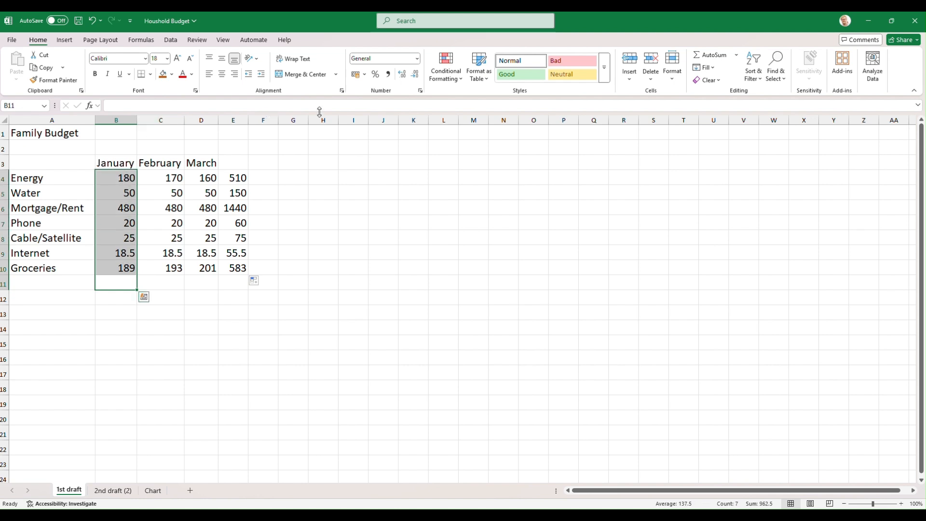
pyautogui.click(708, 55)
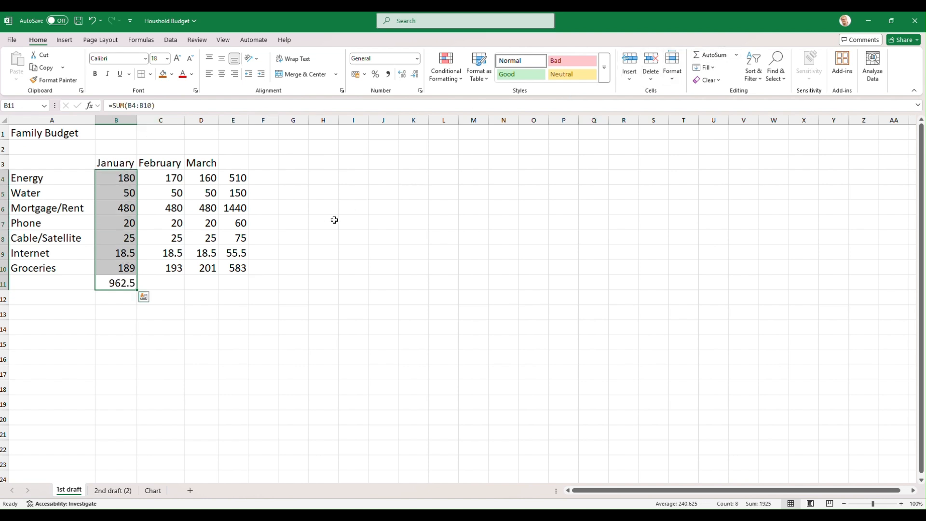
pyautogui.click(115, 283)
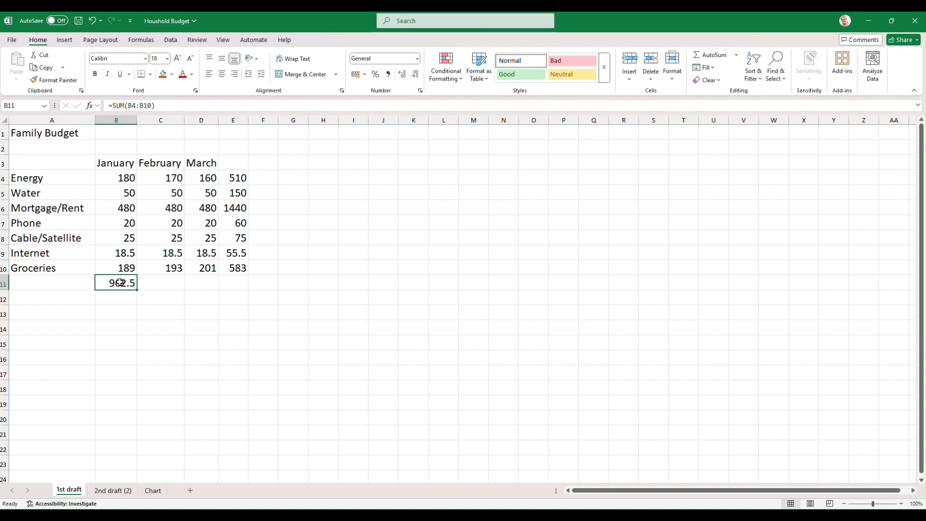
pyautogui.moveTo(120, 280); pyautogui.dragTo(124, 178)
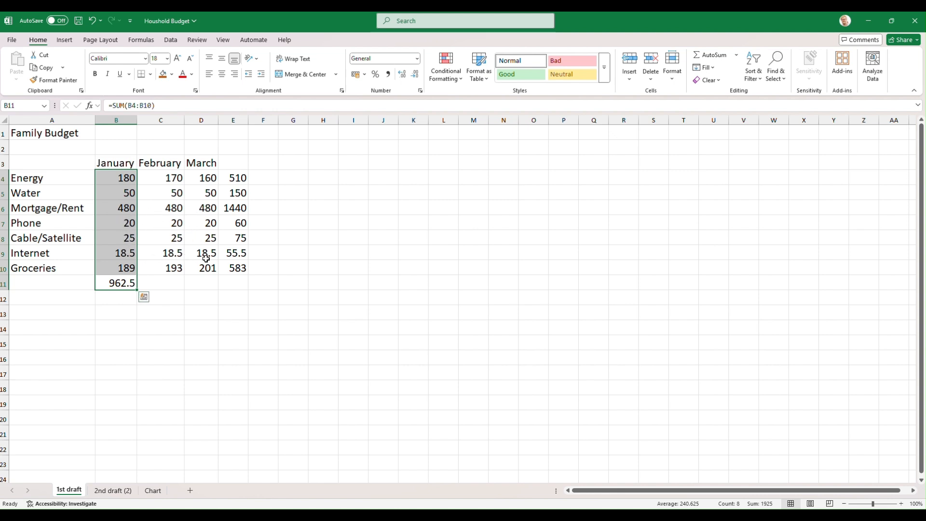
# - Fill the January total formula from B11 across through E11, and check the formula in E11
pyautogui.click(125, 284)
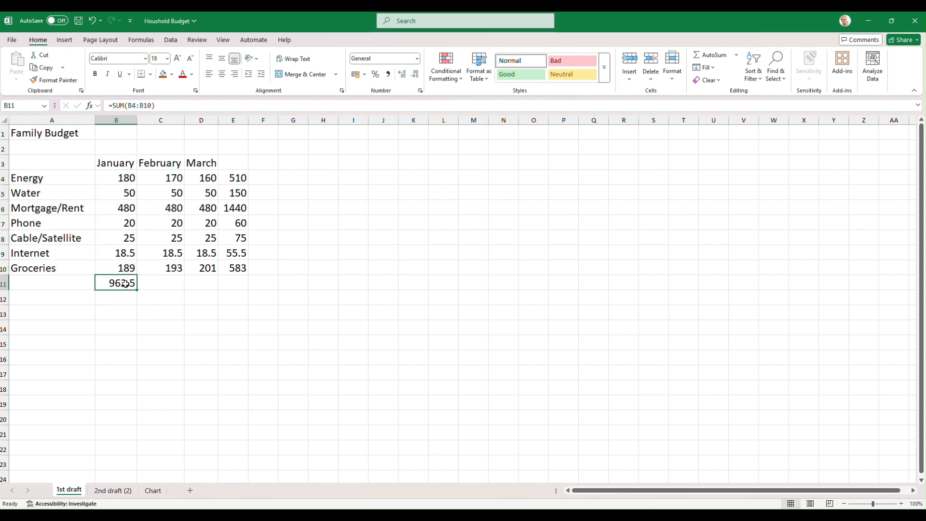
pyautogui.moveTo(136, 291); pyautogui.dragTo(243, 288)
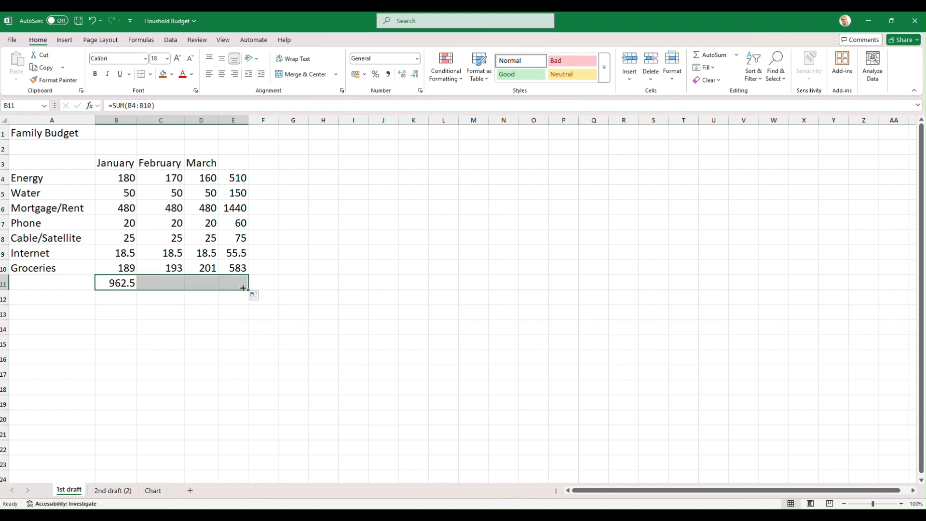
pyautogui.click(238, 286)
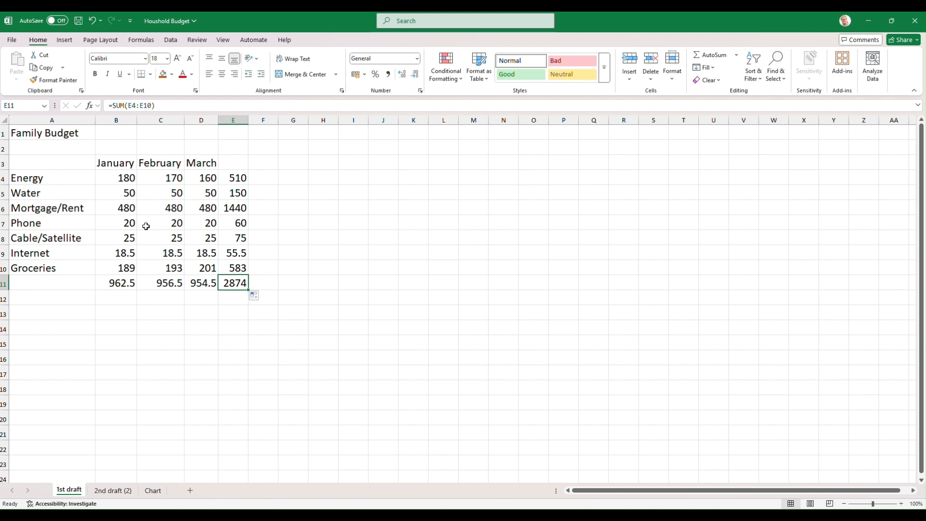
# - Fill the category labels in A4:A10 and the heading cells B3:E3 with the standard light green
pyautogui.moveTo(30, 182); pyautogui.dragTo(31, 266)
pyautogui.click(171, 73)
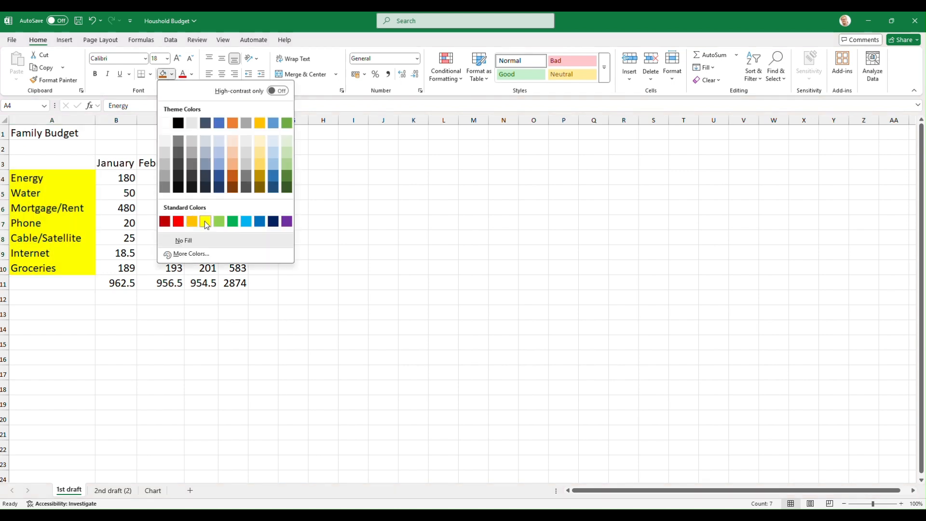
pyautogui.click(219, 221)
pyautogui.moveTo(104, 163); pyautogui.dragTo(233, 169)
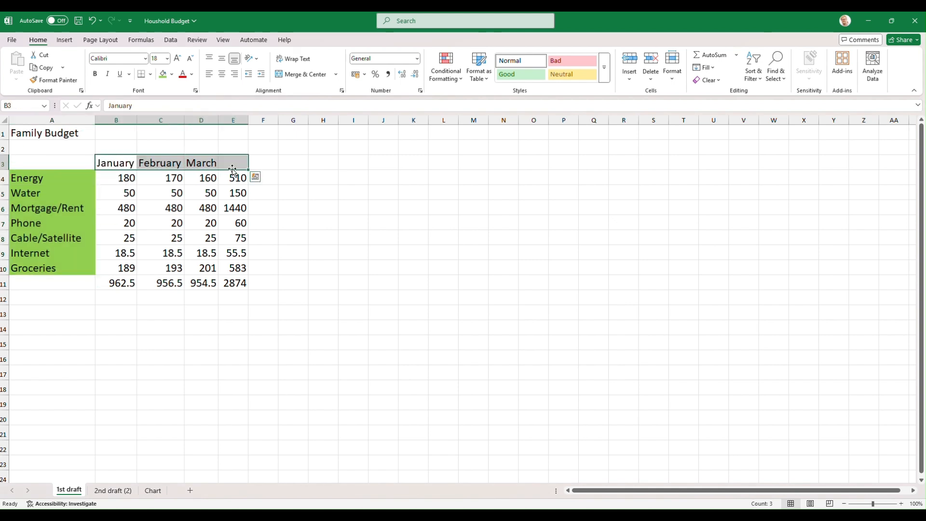
pyautogui.click(163, 74)
# - Apply the same light green fill to the total row A11:E11, the total column E3:E11 and the corner cell A3
pyautogui.moveTo(63, 288); pyautogui.dragTo(235, 287)
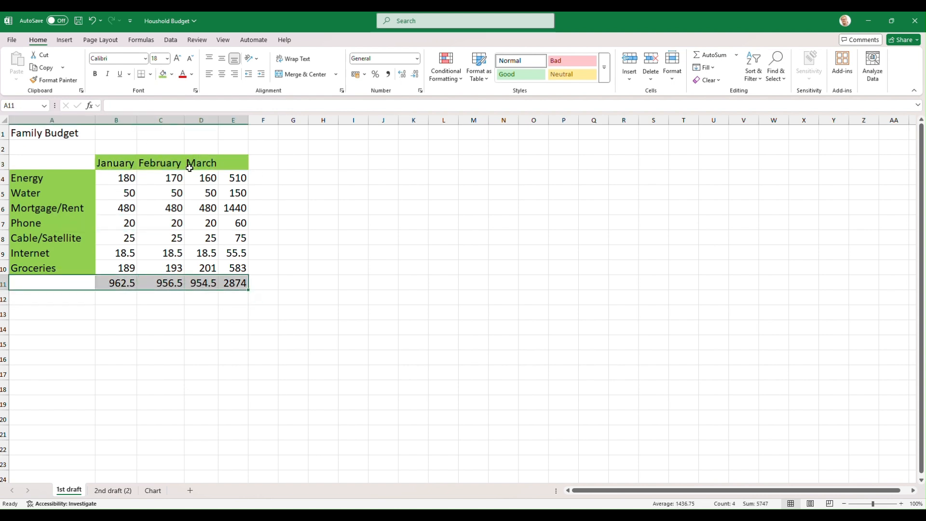
pyautogui.click(163, 74)
pyautogui.moveTo(235, 283); pyautogui.dragTo(233, 159)
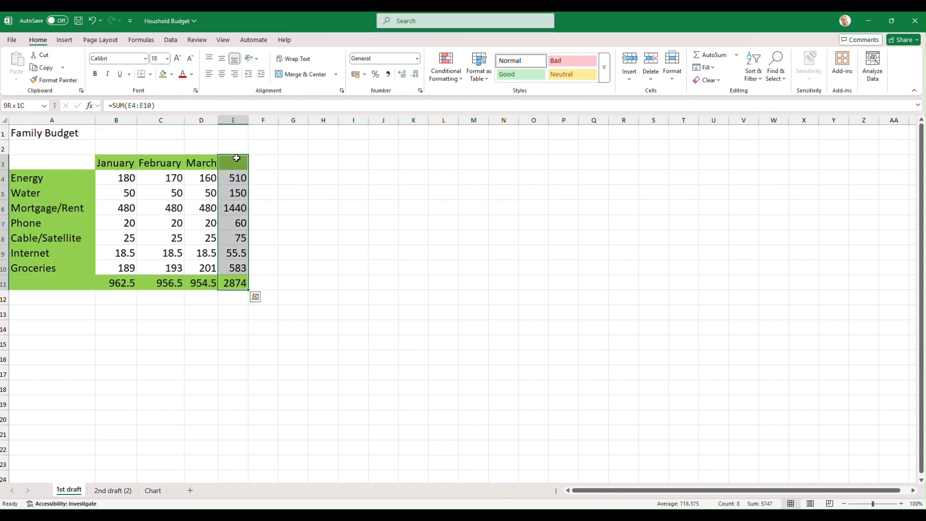
pyautogui.click(163, 73)
pyautogui.click(56, 162)
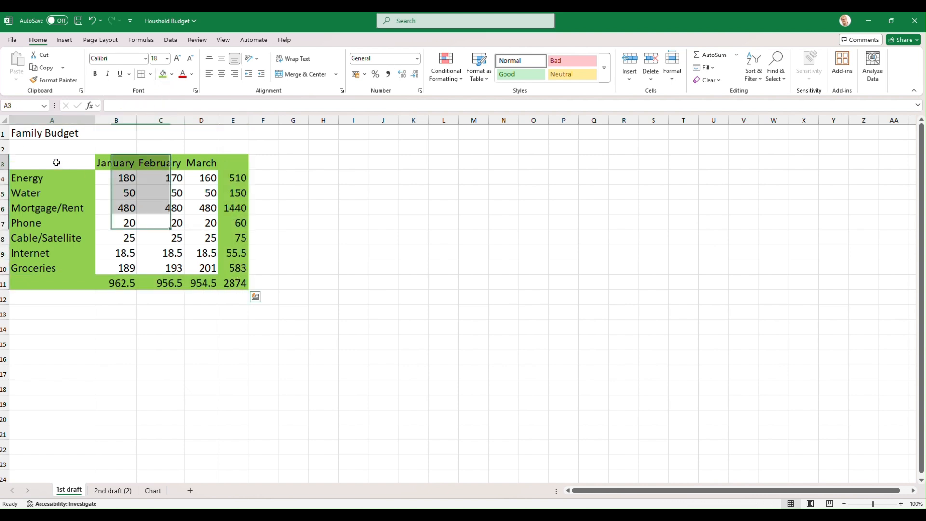
pyautogui.click(163, 74)
# - Enlarge the Family Budget title in A1 to font size 72 and color its text red
pyautogui.click(68, 133)
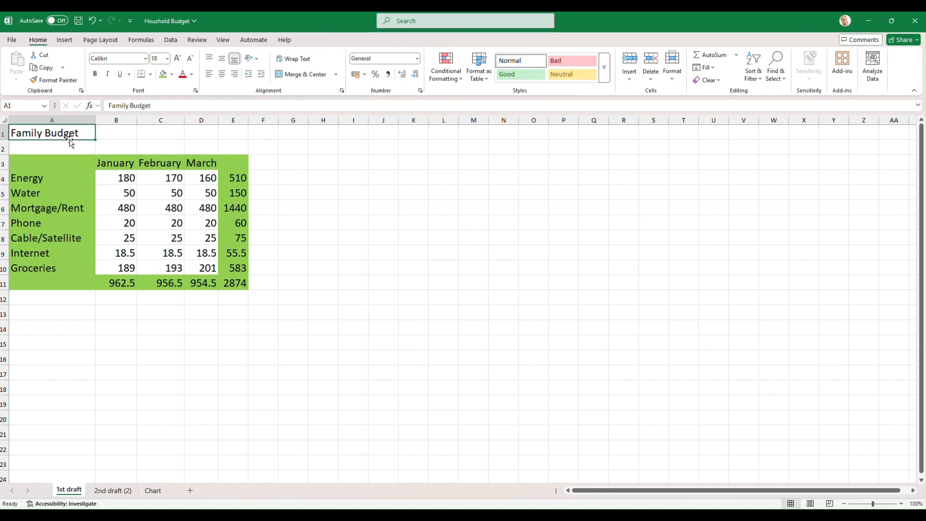
pyautogui.click(177, 59)
pyautogui.click(178, 59)
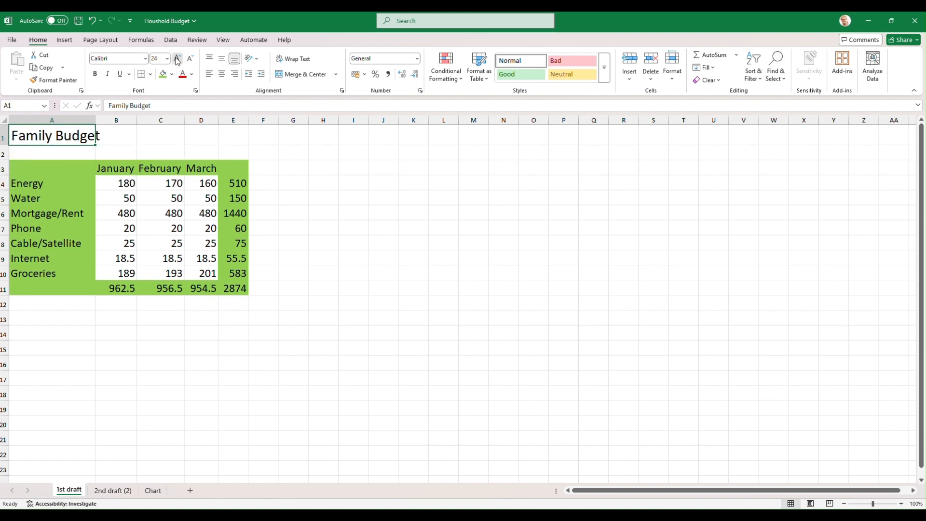
pyautogui.click(178, 58)
pyautogui.click(178, 58)
pyautogui.click(178, 59)
pyautogui.click(178, 58)
pyautogui.click(178, 58)
pyautogui.click(178, 58)
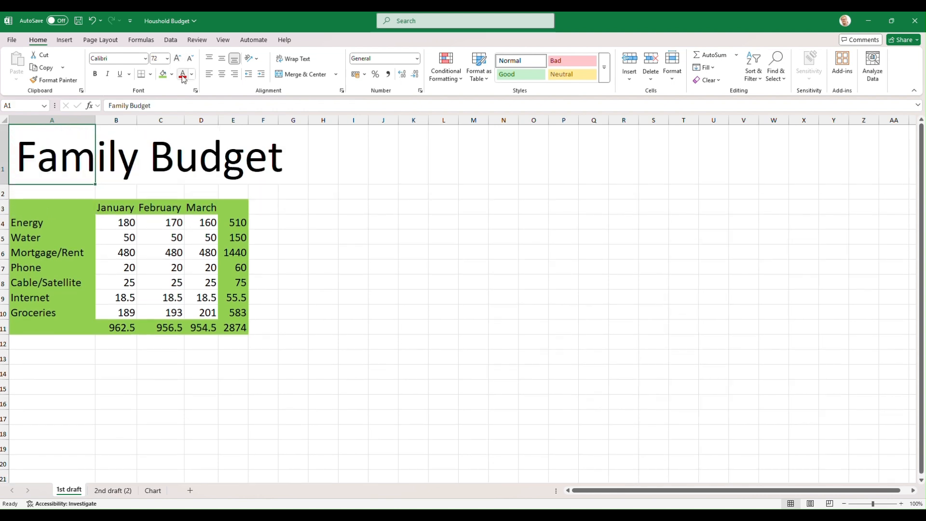
pyautogui.click(182, 76)
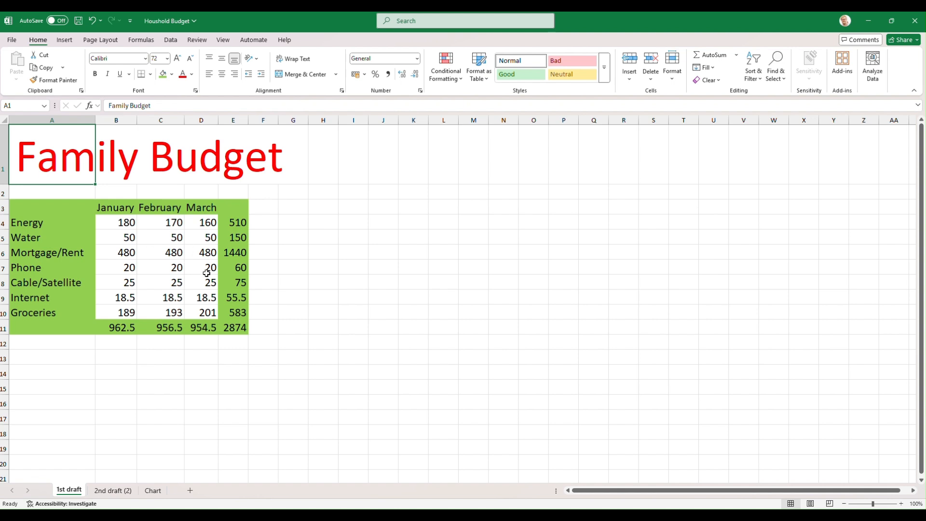
# - Fill the monthly amounts in B4:D10 with the standard light blue, and deselect the range
pyautogui.moveTo(122, 221); pyautogui.dragTo(198, 312)
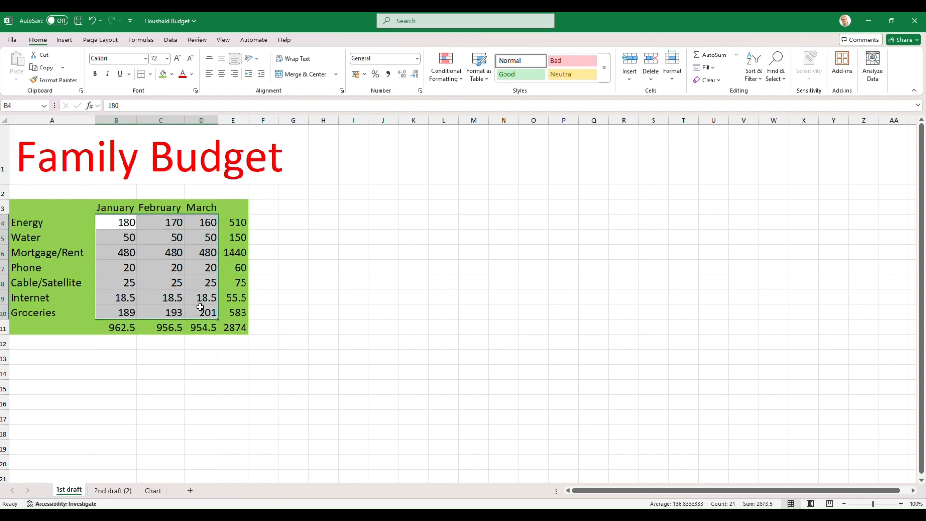
pyautogui.click(172, 74)
pyautogui.click(246, 221)
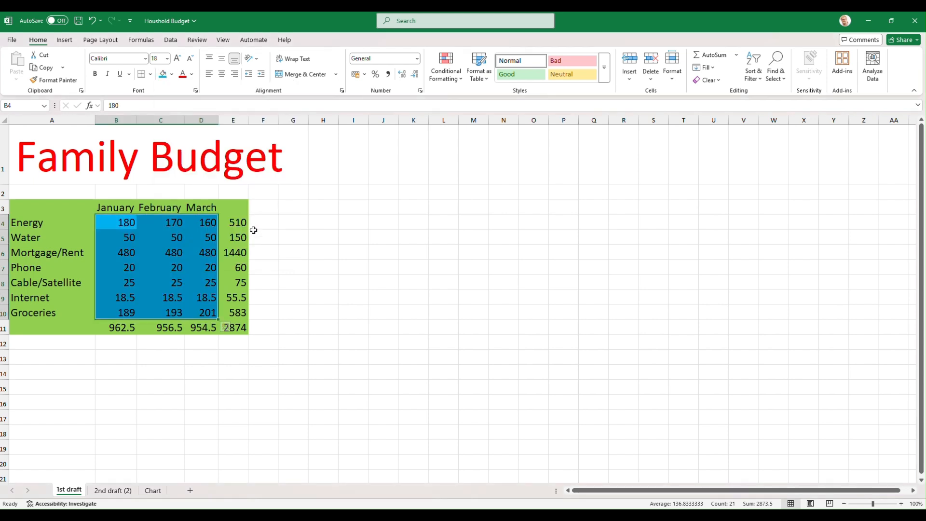
pyautogui.click(317, 257)
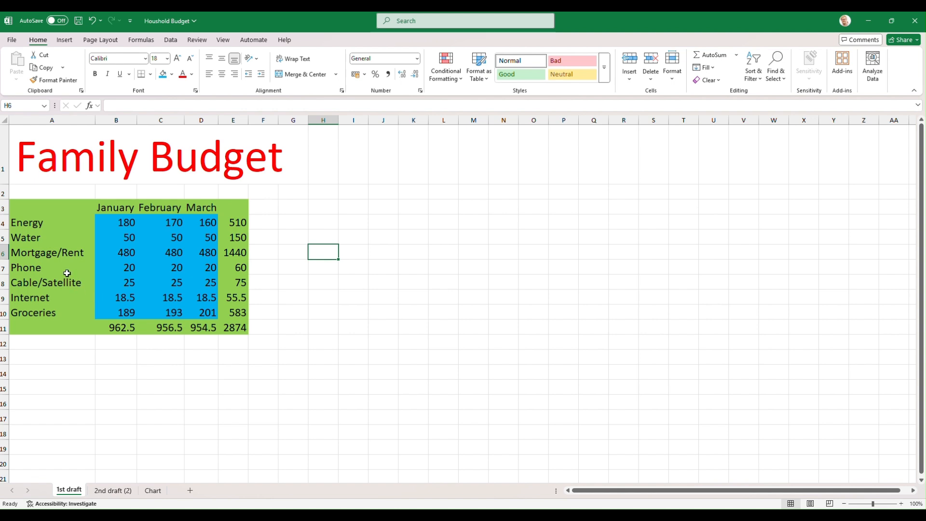
# - Preview the Bar and Pie chart types for the data in A3:D10, and insert the recommended stacked bar chart
pyautogui.moveTo(48, 207); pyautogui.dragTo(207, 314)
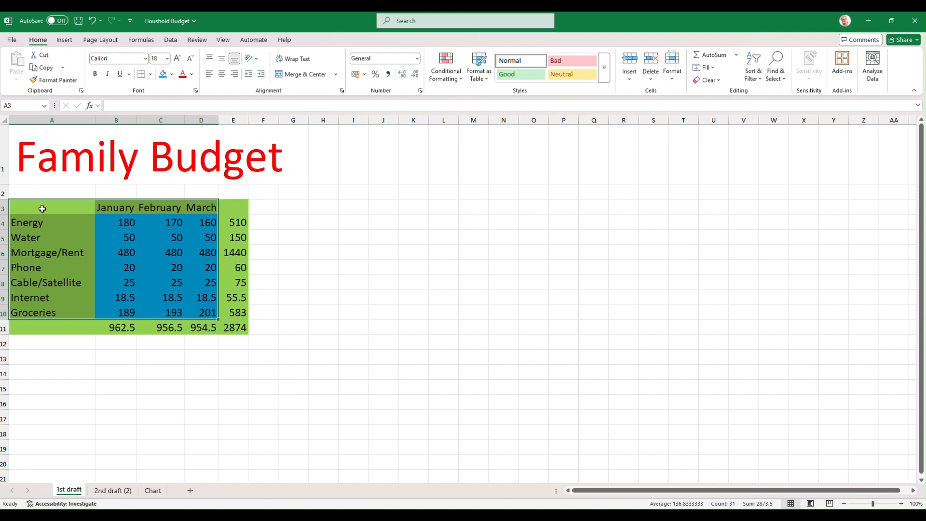
pyautogui.click(65, 41)
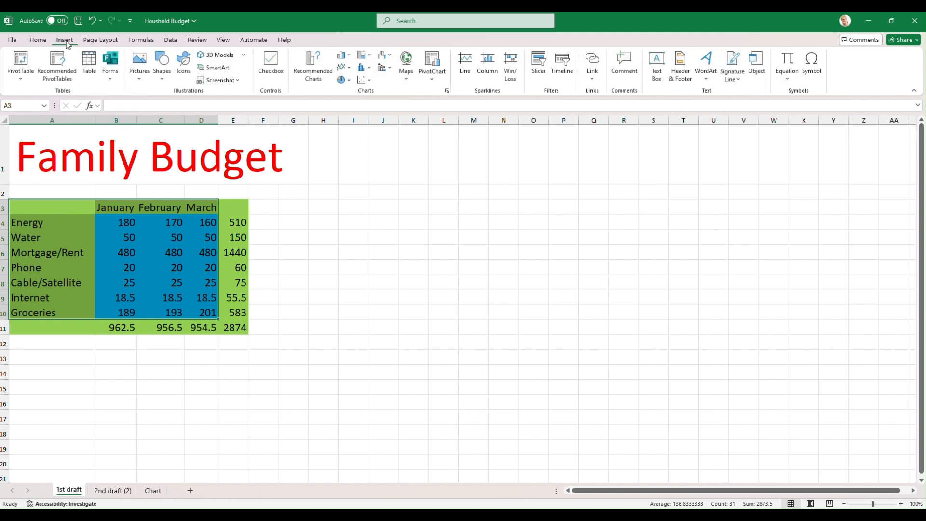
pyautogui.click(313, 75)
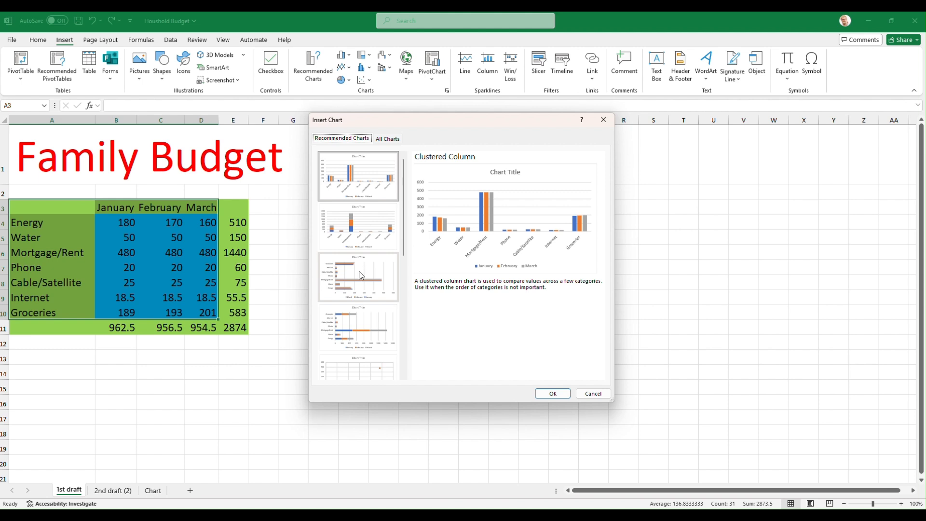
pyautogui.scroll(-5, 357, 313)
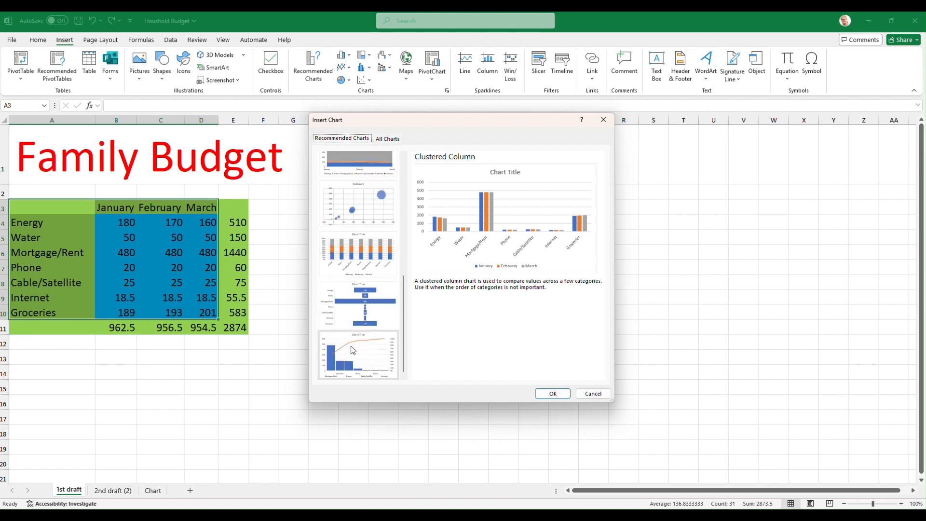
pyautogui.scroll(5, 353, 350)
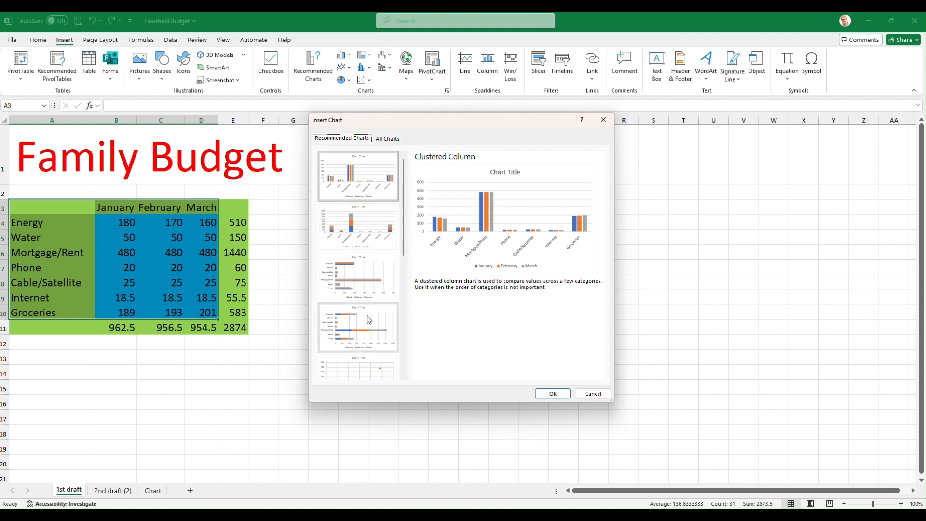
pyautogui.click(387, 140)
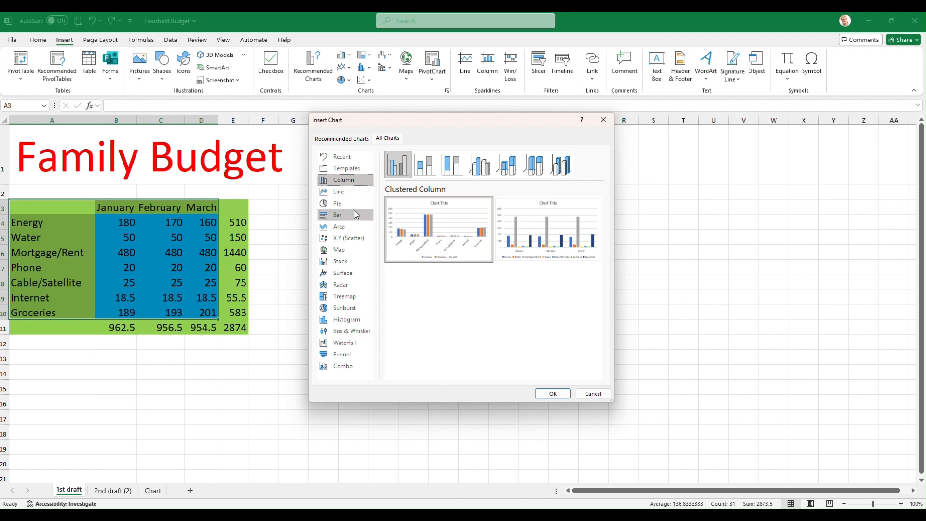
pyautogui.click(337, 217)
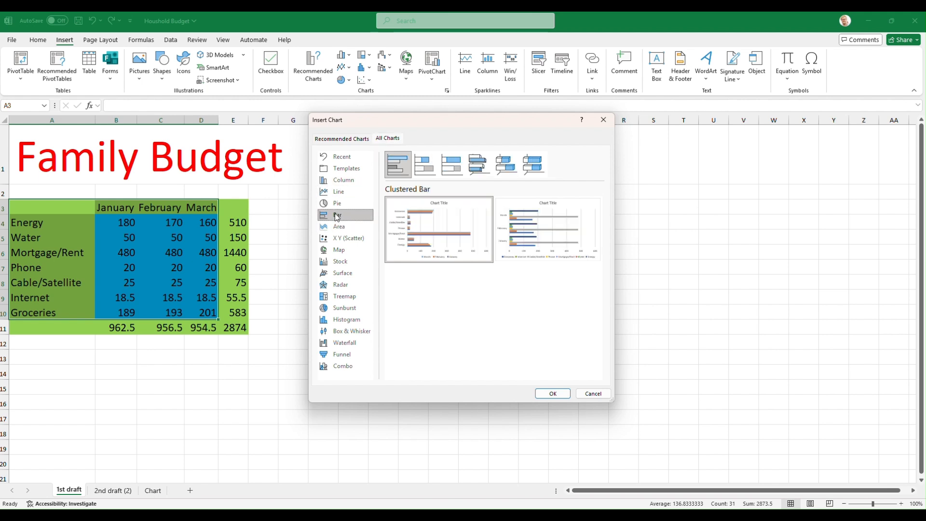
pyautogui.click(336, 203)
pyautogui.moveTo(417, 217)
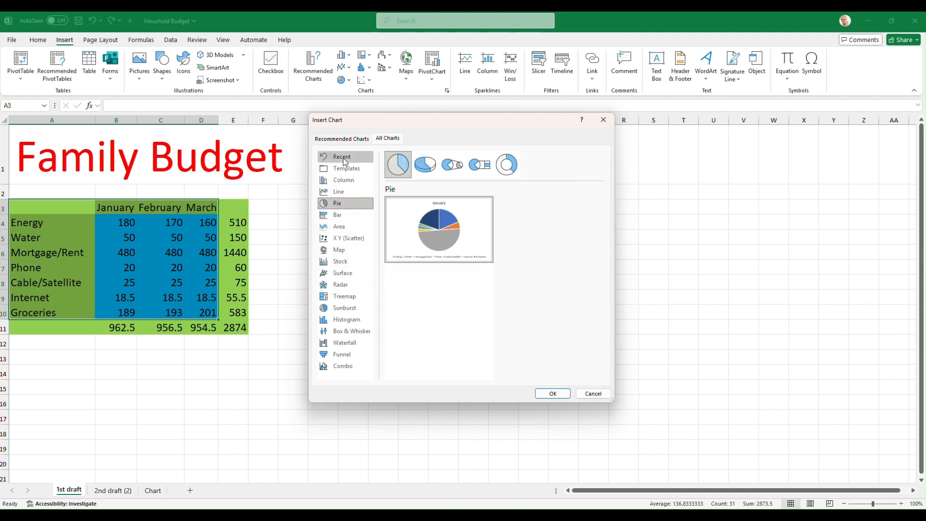
pyautogui.click(350, 139)
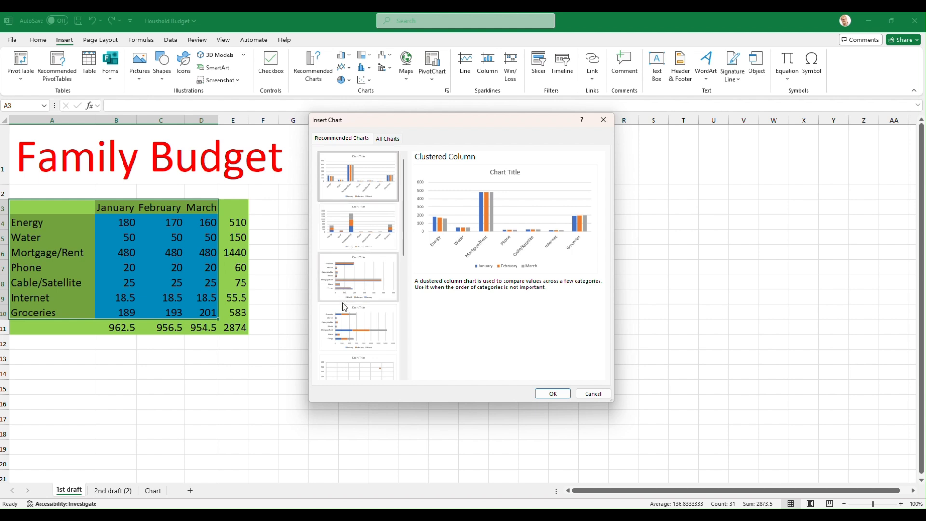
pyautogui.click(350, 329)
pyautogui.click(553, 393)
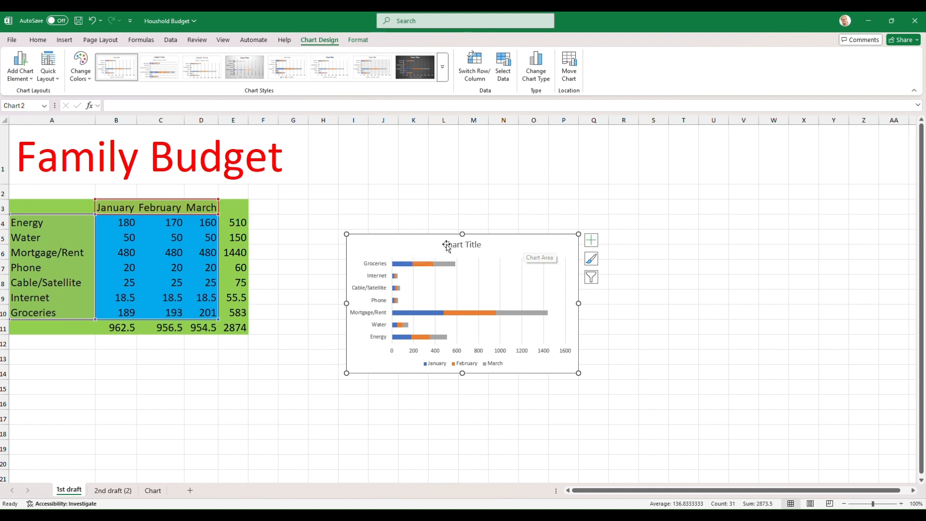
# - Move the whole chart beside the budget table, undoing the stray chart title move, and enlarge it to span about columns H to U
pyautogui.moveTo(404, 244); pyautogui.dragTo(521, 246)
pyautogui.click(466, 172)
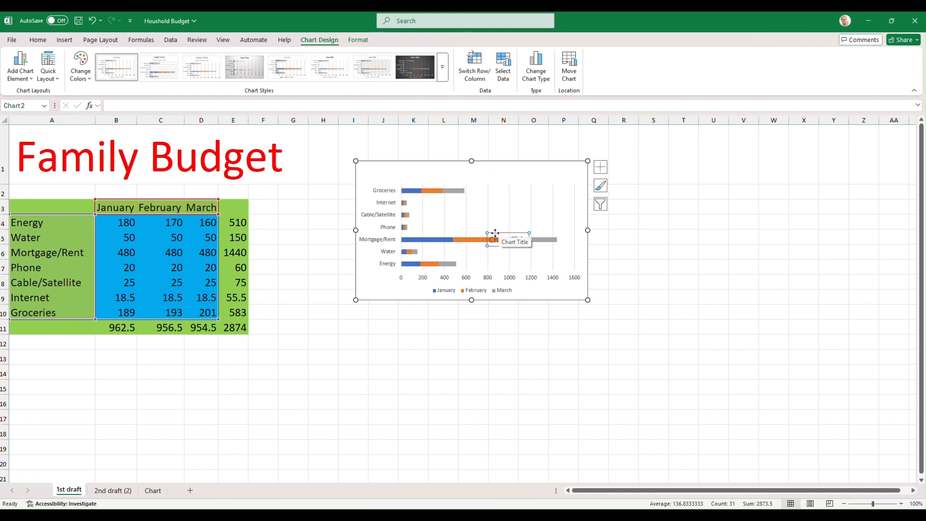
pyautogui.hotkey('ctrl', 'z')
pyautogui.moveTo(406, 175); pyautogui.dragTo(383, 159)
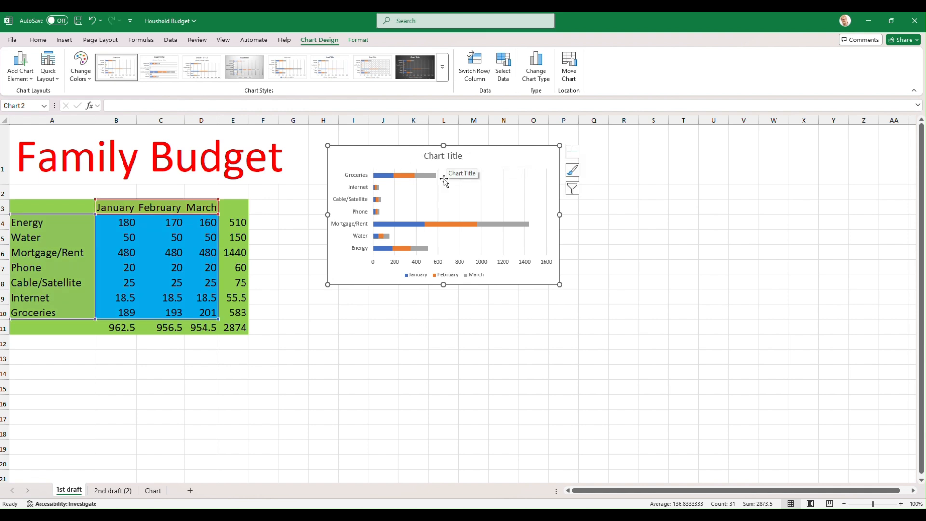
pyautogui.moveTo(559, 284); pyautogui.dragTo(719, 409)
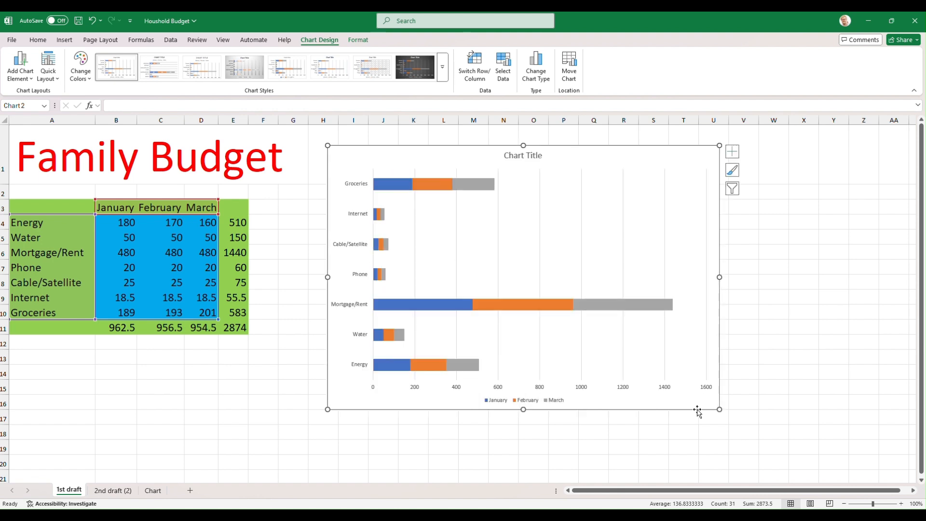
# - Replace the chart's placeholder title with "Familiy Budget"
pyautogui.click(520, 156)
pyautogui.doubleClick(521, 156)
pyautogui.press('BackSpace')
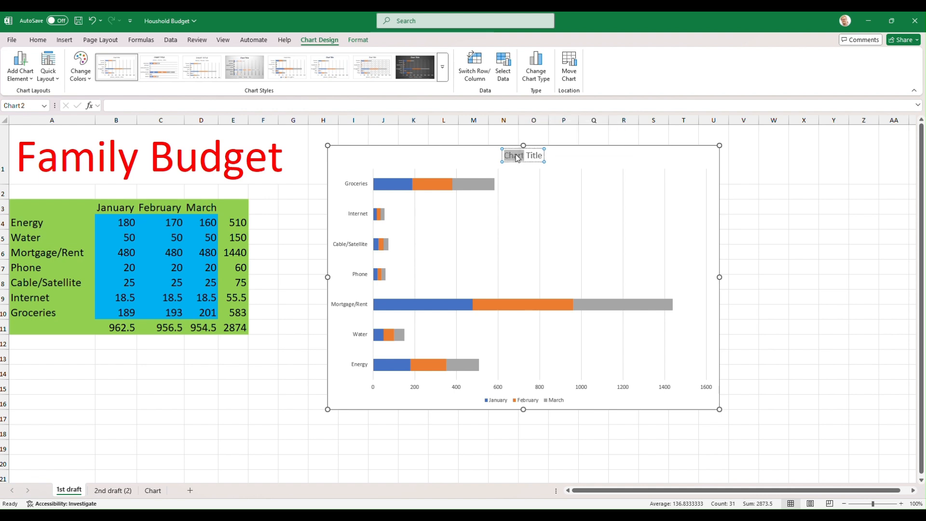
pyautogui.press('Delete')
pyautogui.press('Delete')
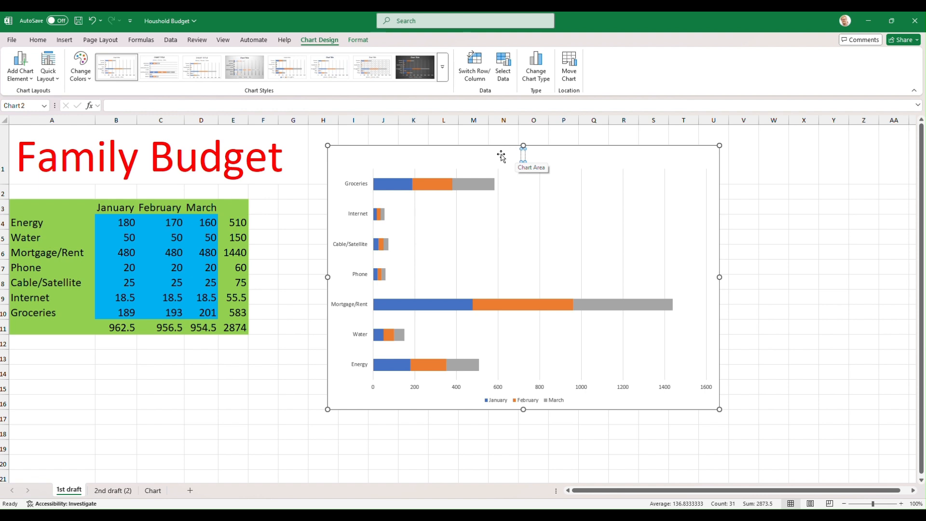
pyautogui.write('Family Budget')
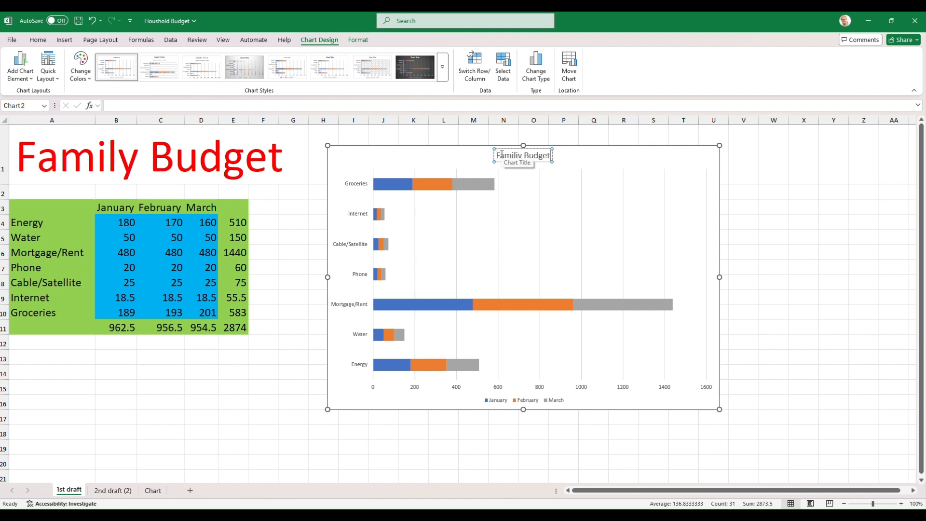
pyautogui.press('Return')
pyautogui.press('BackSpace')
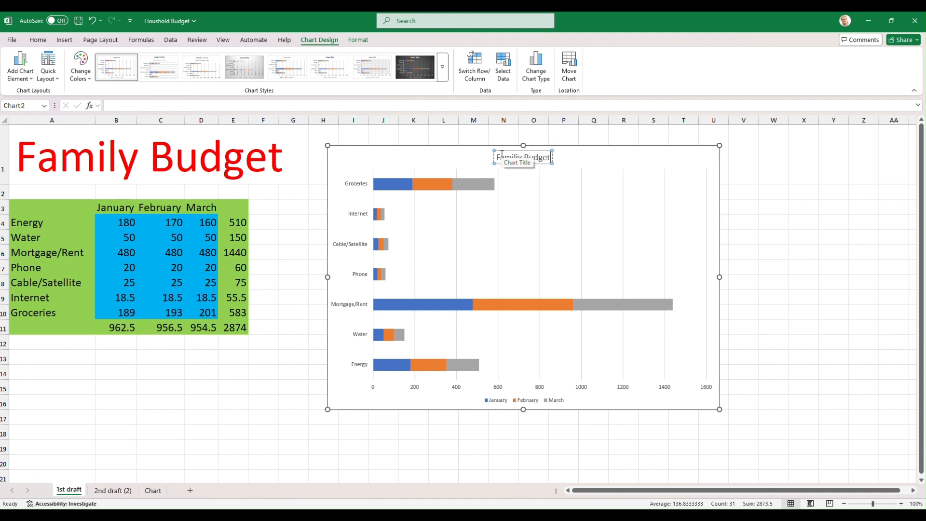
pyautogui.click(537, 198)
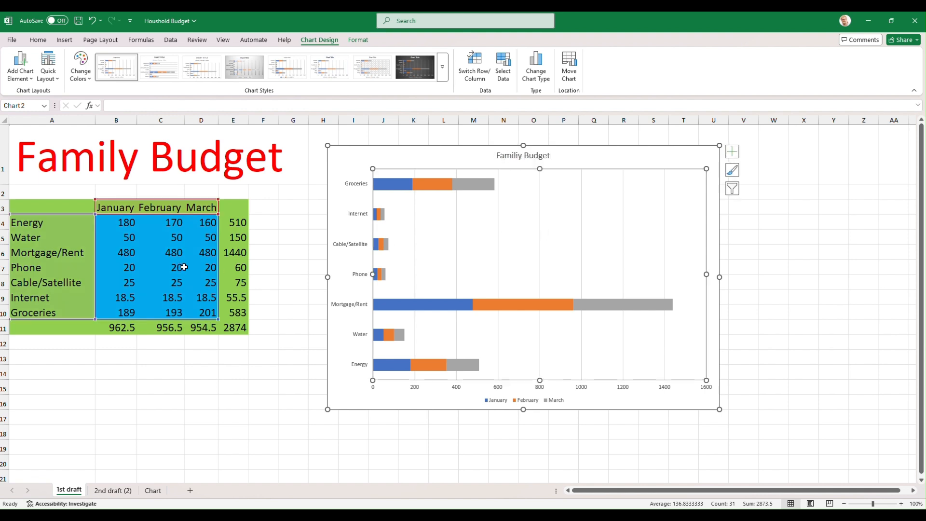
# - Test the chart's link to the table by setting January Energy to 300, and undo the change
pyautogui.click(120, 221)
pyautogui.write('300')
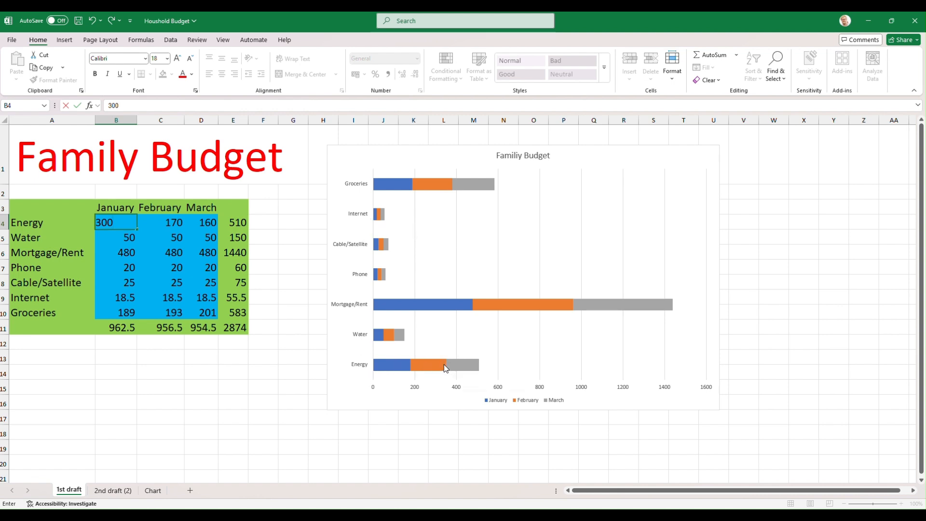
pyautogui.moveTo(438, 367)
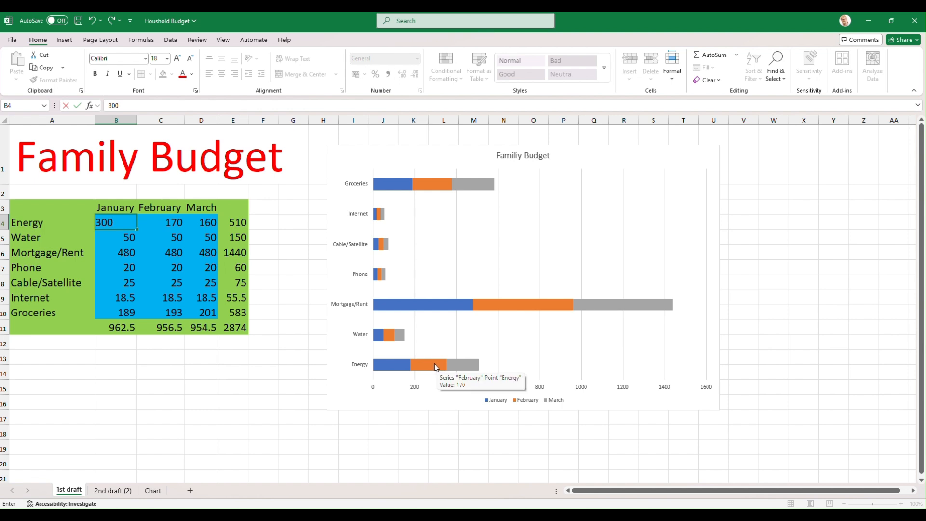
pyautogui.press('Return')
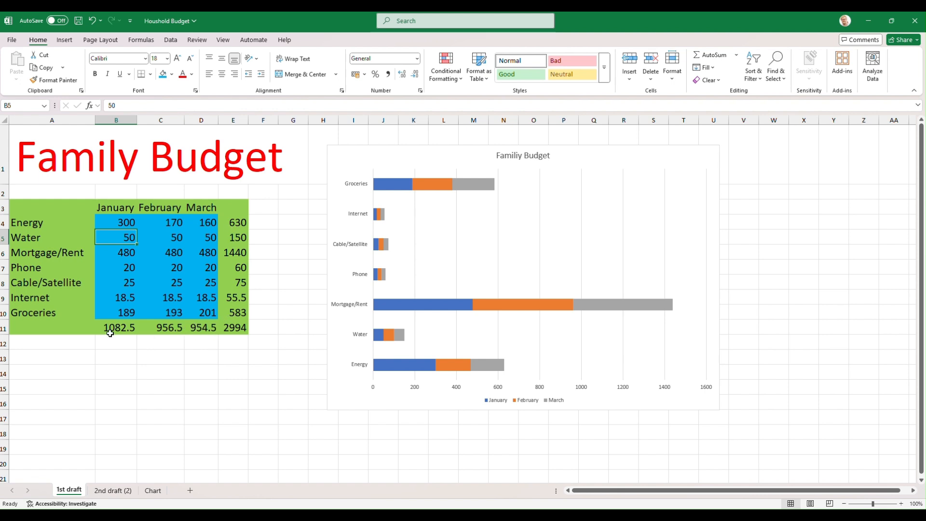
pyautogui.hotkey('ctrl', 'z')
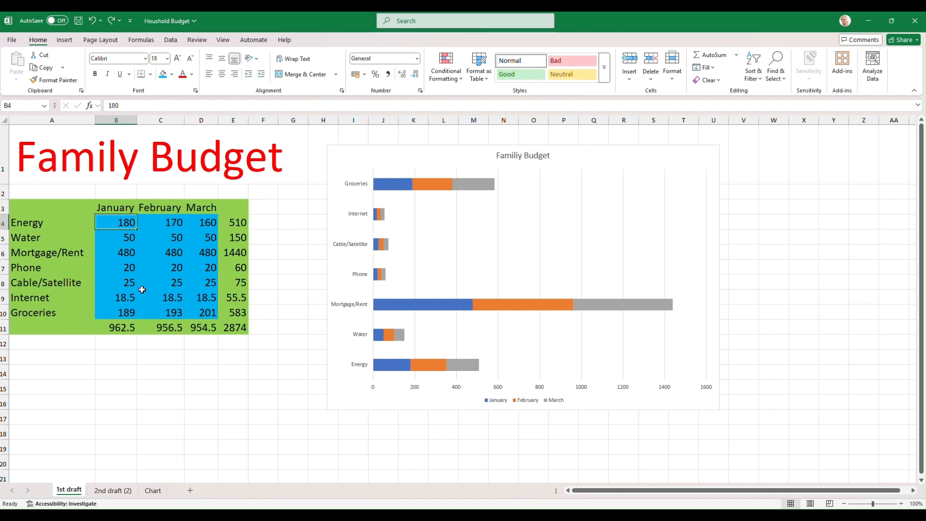
# - Test the chart's response again by setting the January Phone amount to 386, and undo that change
pyautogui.click(126, 270)
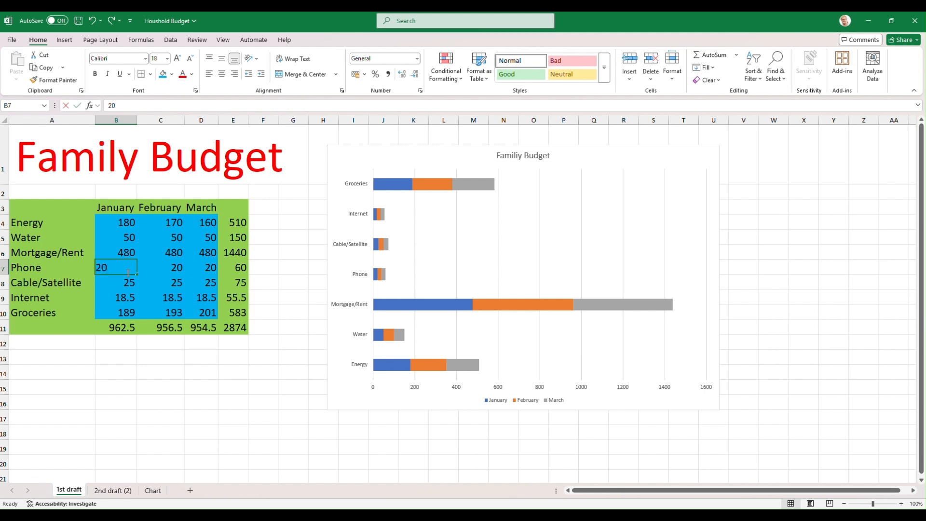
pyautogui.write('386')
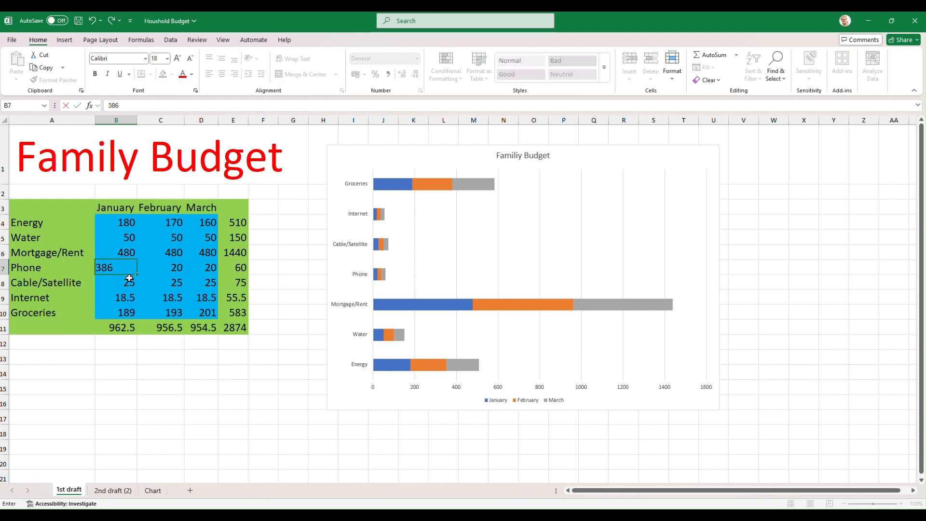
pyautogui.click(131, 281)
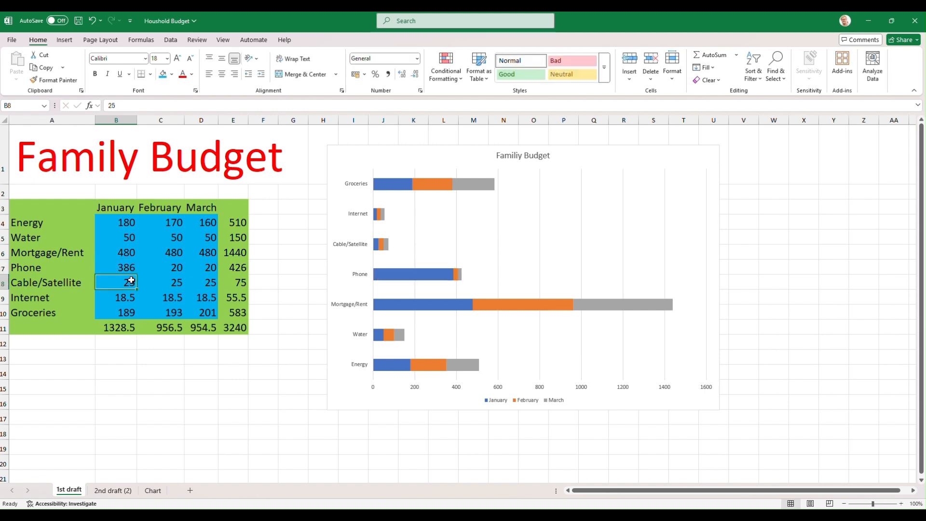
pyautogui.moveTo(419, 276)
pyautogui.hotkey('ctrl', 'z')
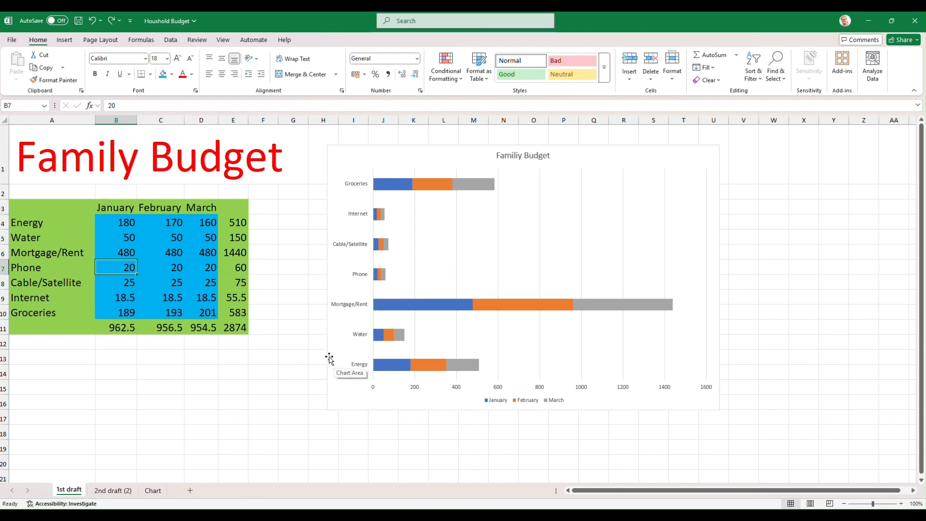